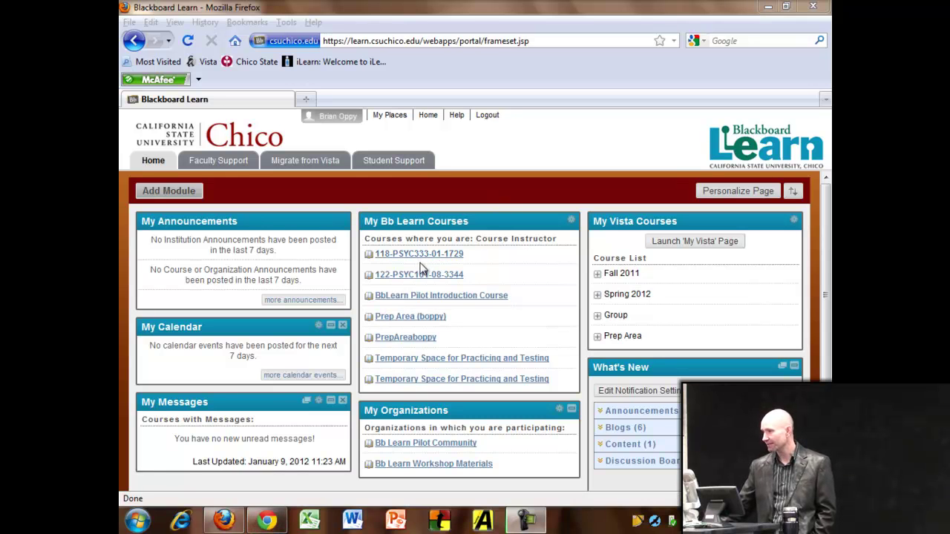
# Step: Switch to the demo student session and open the 118-PSYC333-01-1729 course
pyautogui.click(266, 522)
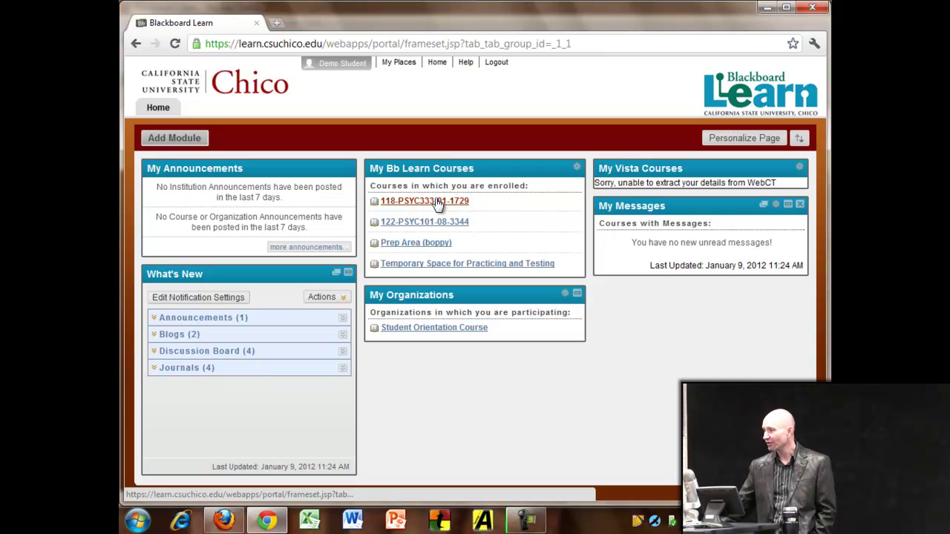
pyautogui.click(438, 202)
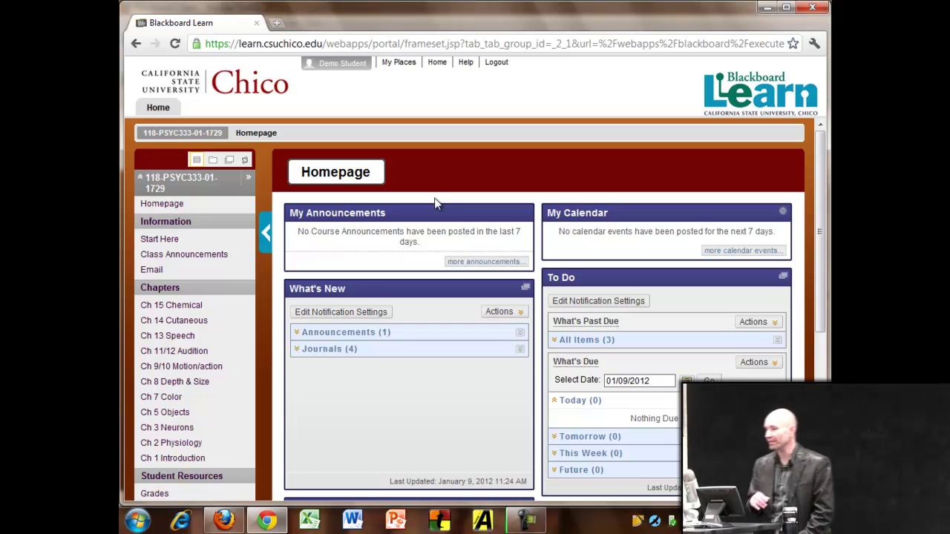
# Step: Open Start Here and scroll through its welcome message, syllabus file and Virtual cube illusion
pyautogui.click(160, 239)
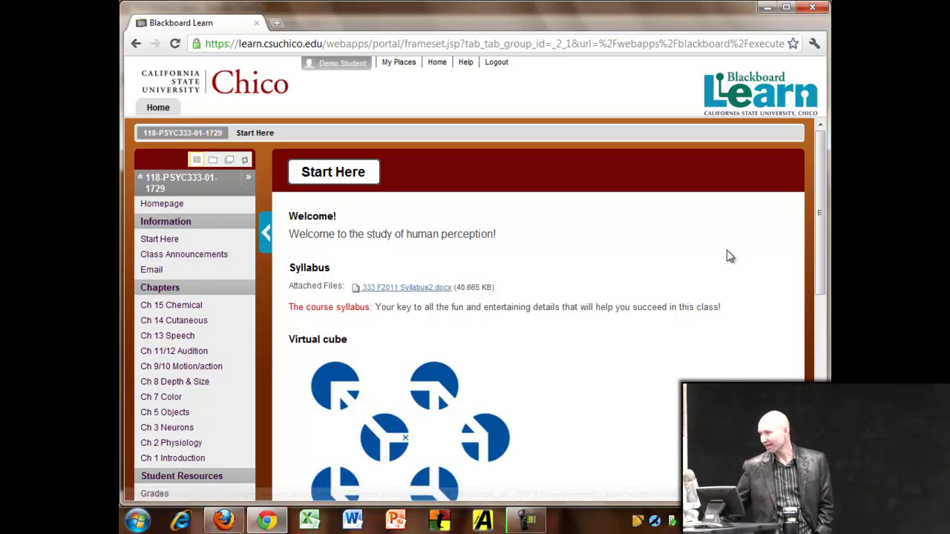
pyautogui.scroll(-1, 724, 256)
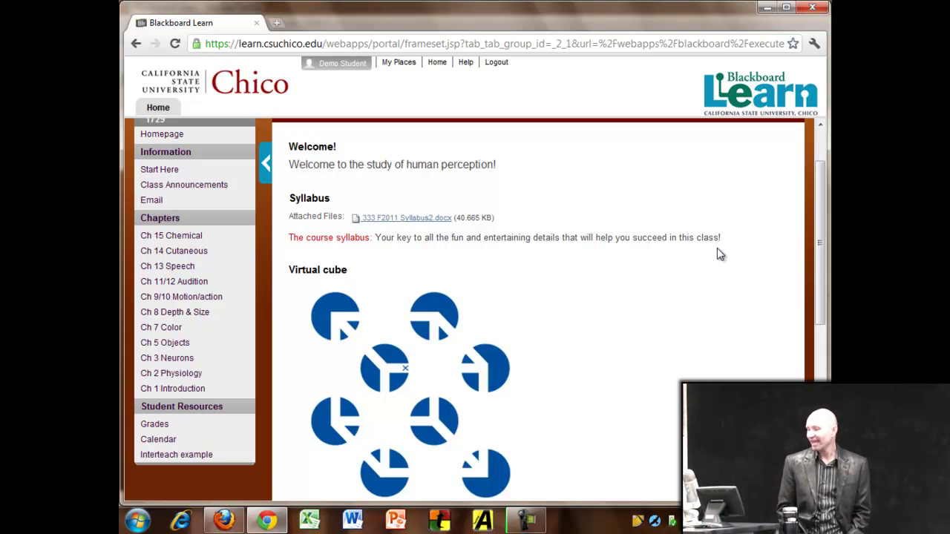
pyautogui.scroll(-1, 717, 249)
pyautogui.scroll(-3, 717, 268)
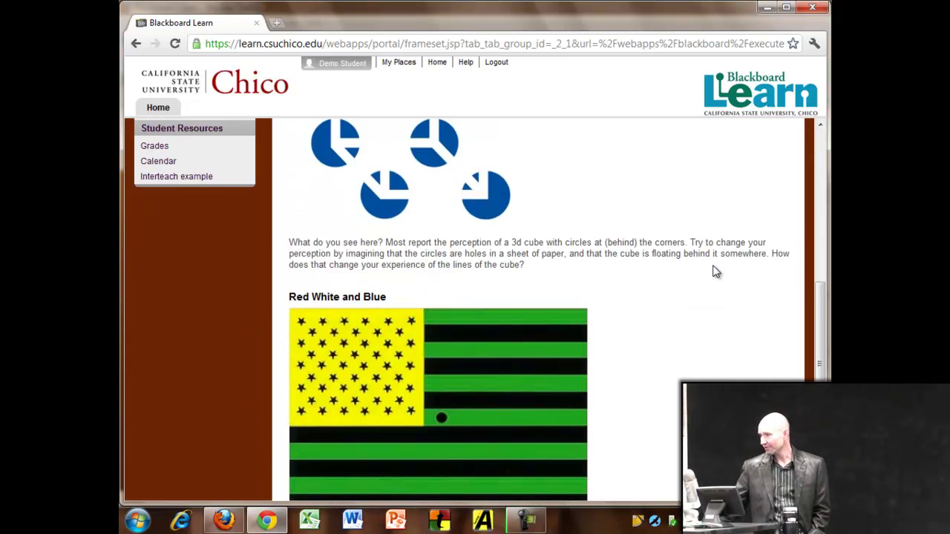
pyautogui.scroll(-1, 708, 273)
pyautogui.scroll(2, 708, 273)
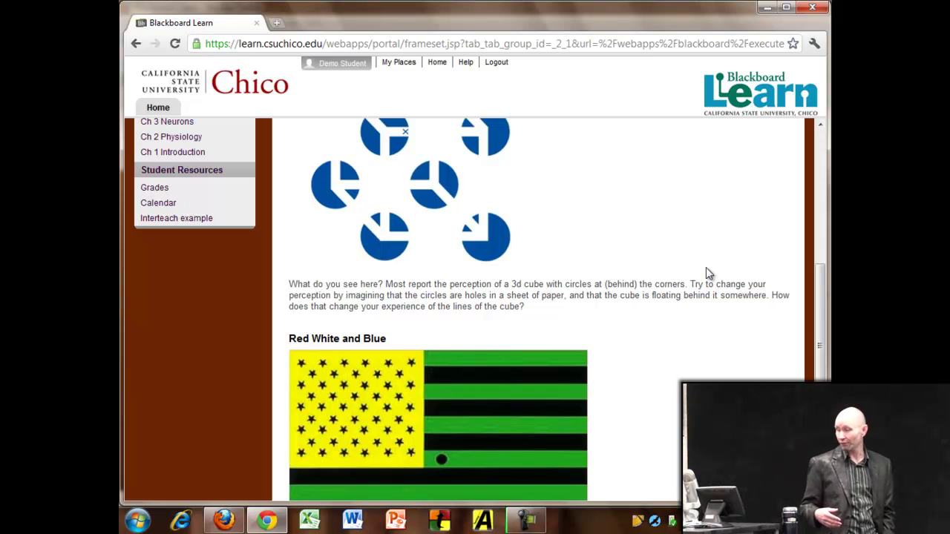
pyautogui.scroll(3, 690, 269)
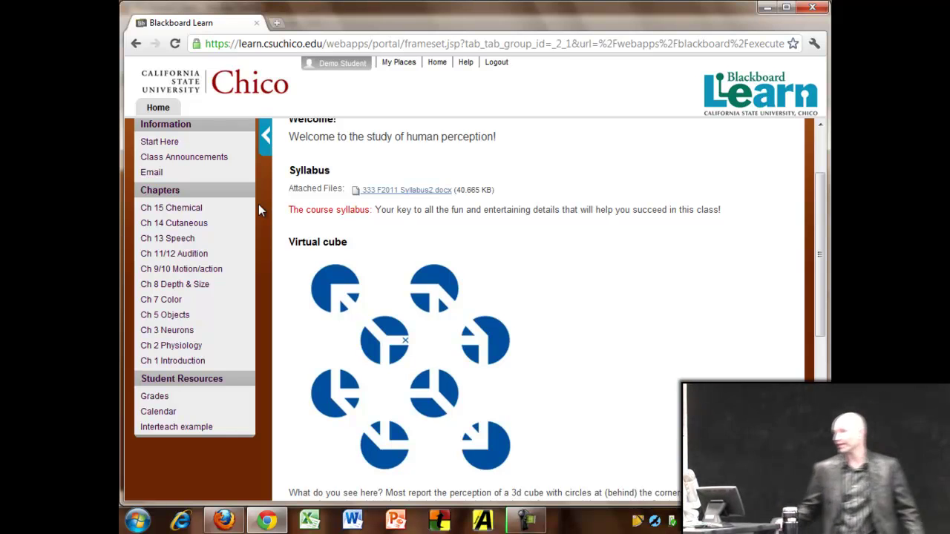
# Step: Open Ch 1 Introduction and scroll through it to the PrepGuide-1.docx attachment
pyautogui.click(200, 369)
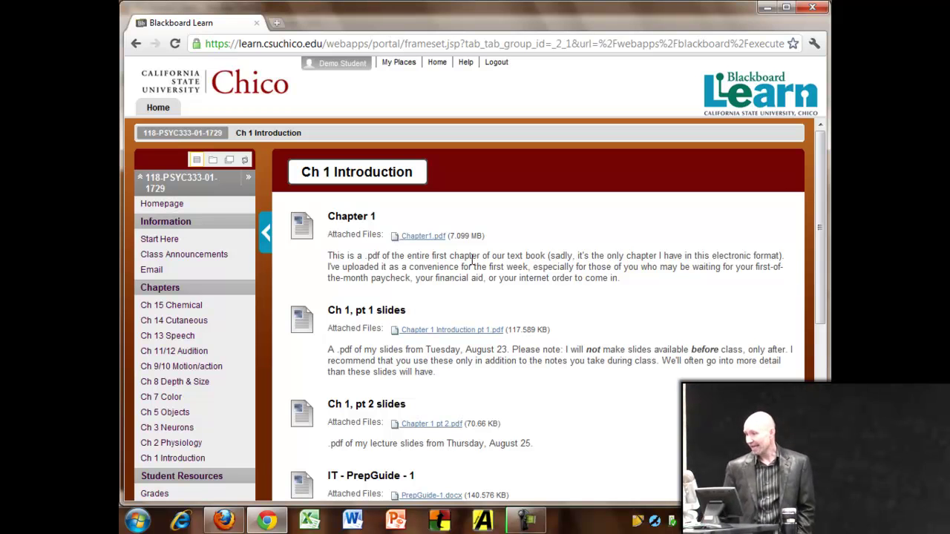
pyautogui.scroll(-1, 552, 263)
pyautogui.scroll(-1, 552, 264)
pyautogui.scroll(-1, 573, 259)
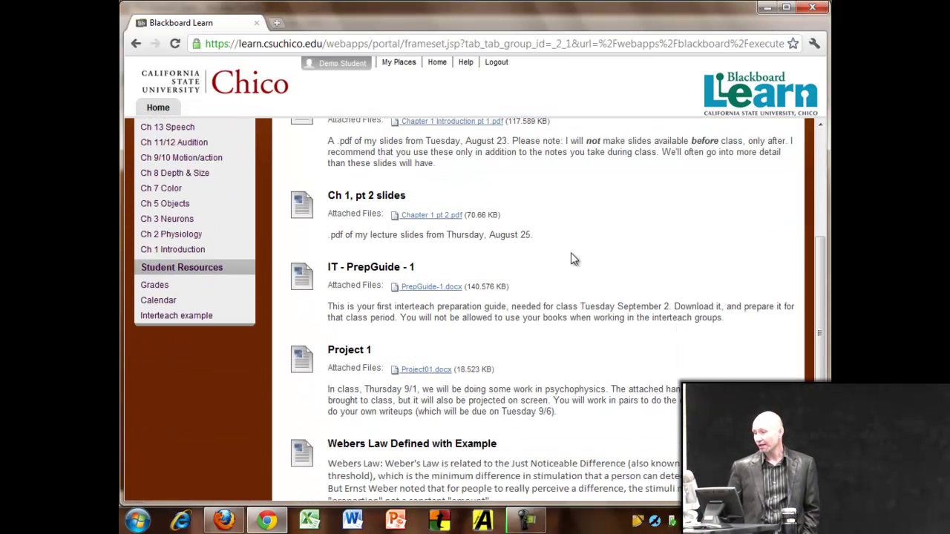
pyautogui.scroll(-1, 572, 259)
pyautogui.scroll(-1, 574, 259)
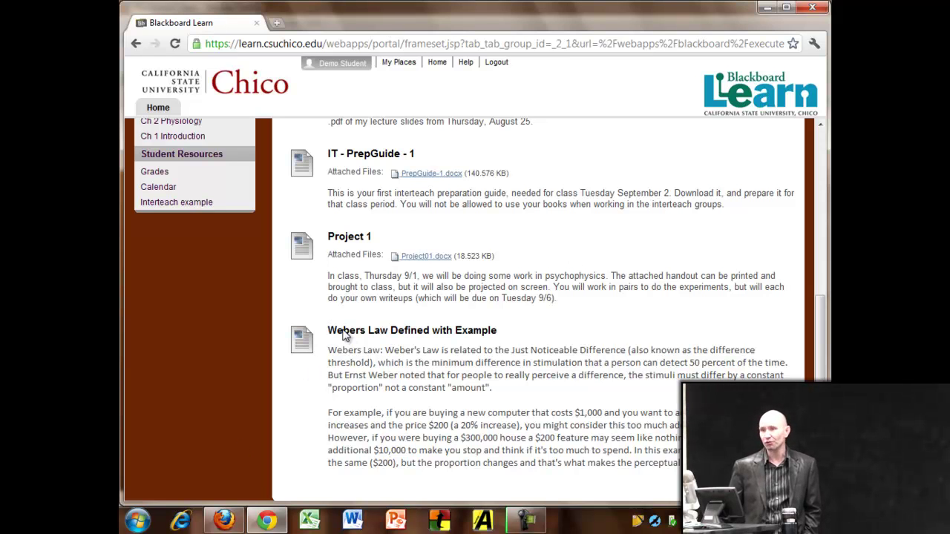
pyautogui.scroll(2, 404, 339)
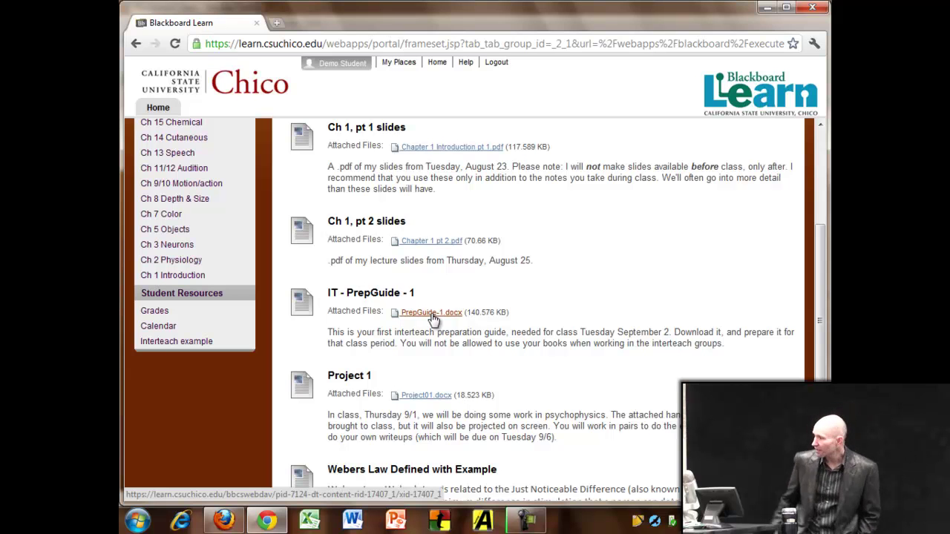
pyautogui.scroll(1, 434, 319)
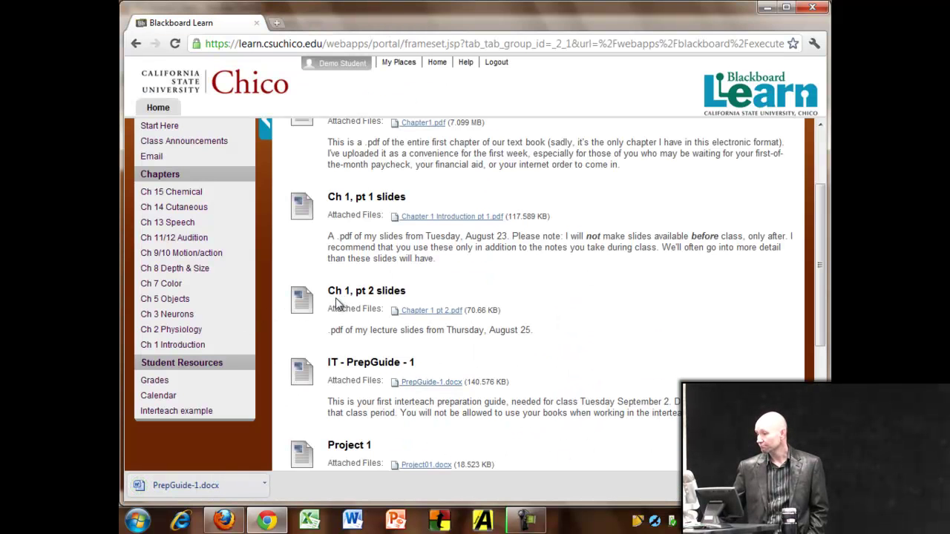
# Step: Open the downloaded PrepGuide-1.docx in Word and read down to the page-2 Interteach Report
pyautogui.click(214, 490)
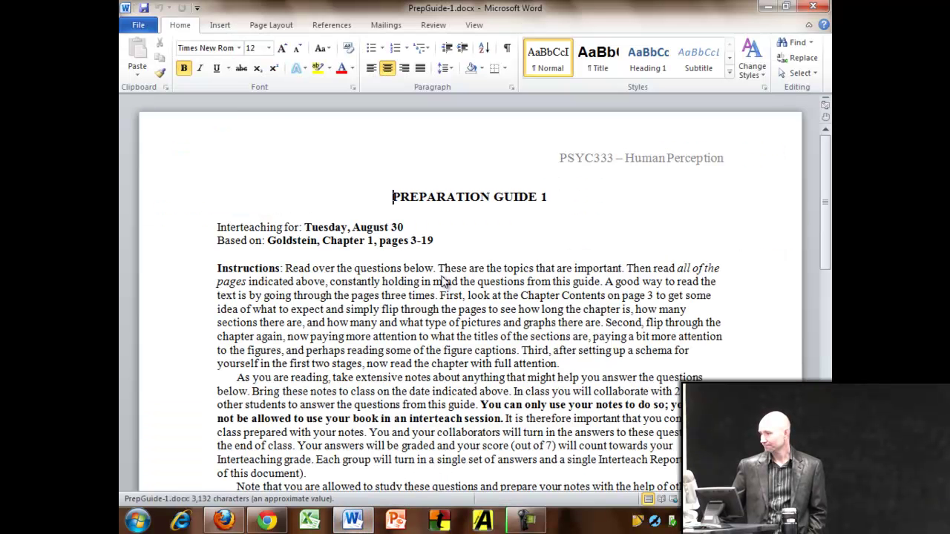
pyautogui.scroll(-3, 444, 281)
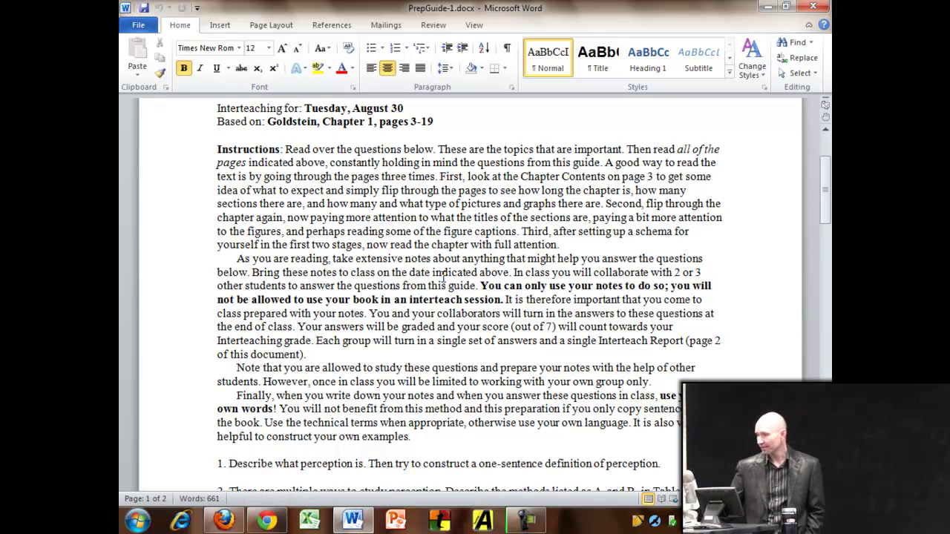
pyautogui.scroll(-2, 438, 277)
pyautogui.scroll(-2, 431, 277)
pyautogui.scroll(-1, 429, 277)
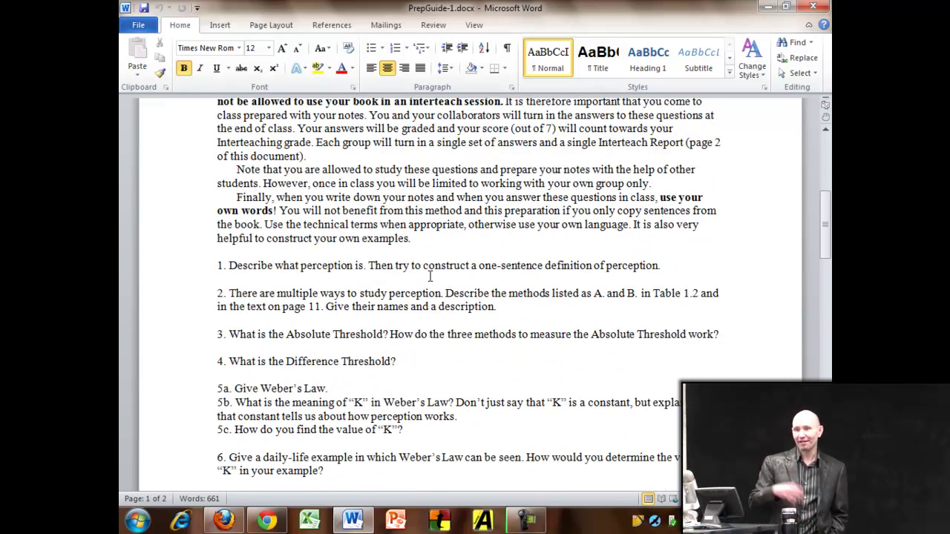
pyautogui.scroll(-1, 430, 276)
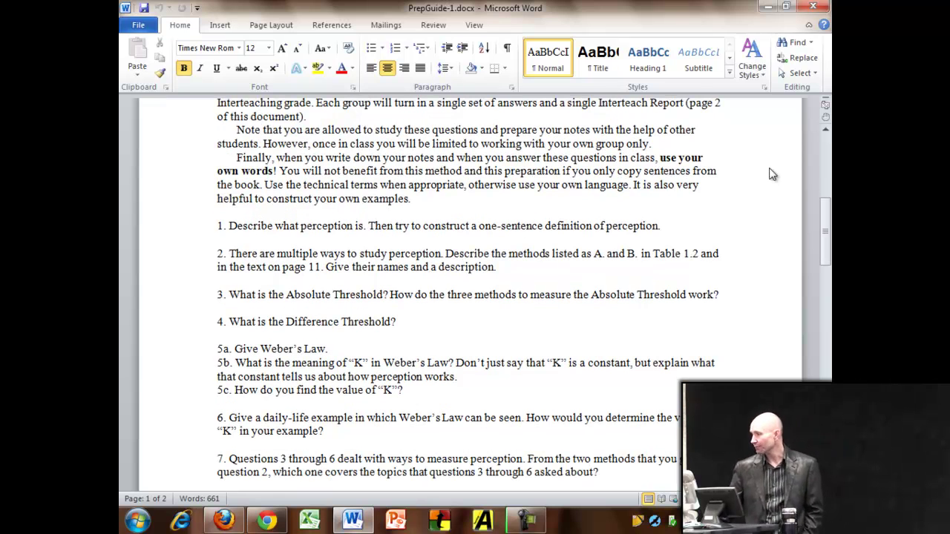
pyautogui.moveTo(826, 308)
pyautogui.mouseDown()
pyautogui.moveTo(830, 335)
pyautogui.moveTo(827, 327)
pyautogui.mouseUp()
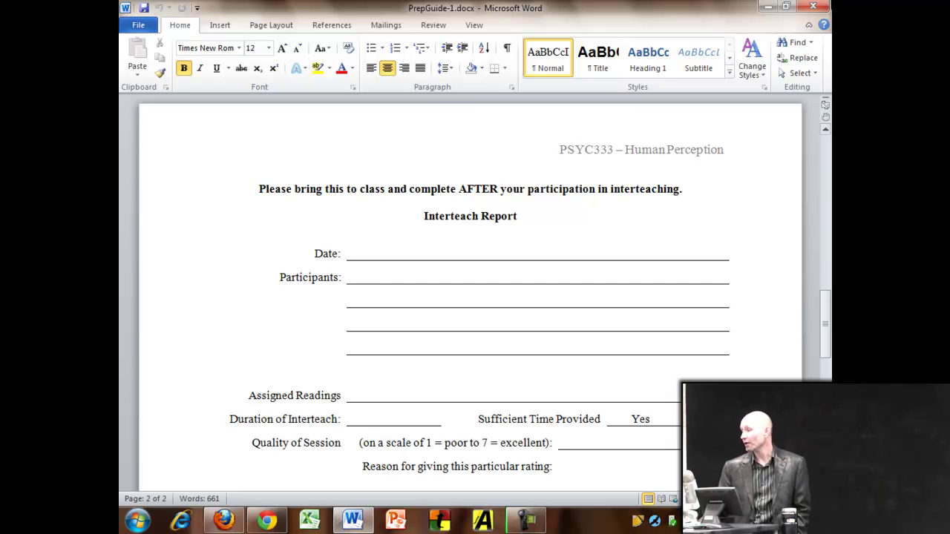
# Step: Minimize the guide, switch to the instructor session and open the 118-PSYC333 course
pyautogui.click(768, 7)
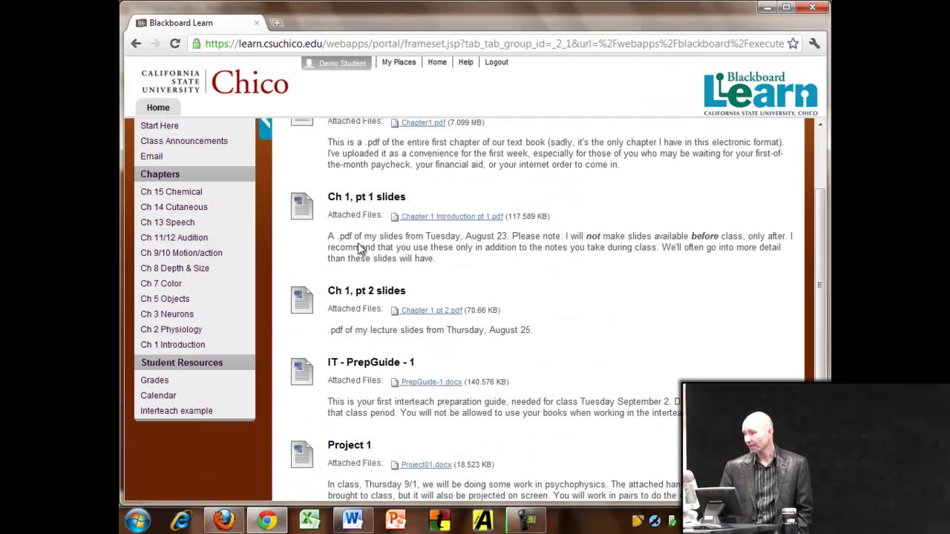
pyautogui.scroll(3, 499, 292)
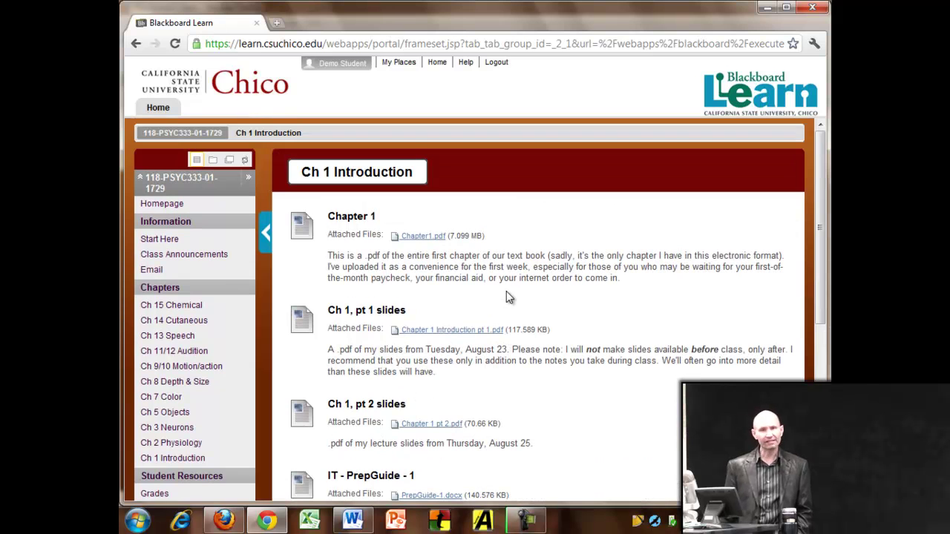
pyautogui.click(224, 521)
pyautogui.click(415, 253)
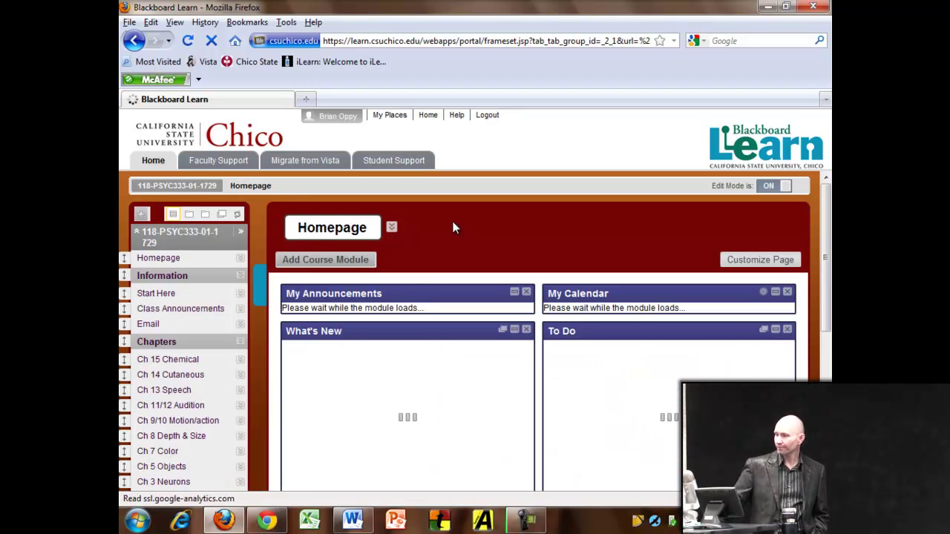
pyautogui.scroll(-2, 210, 369)
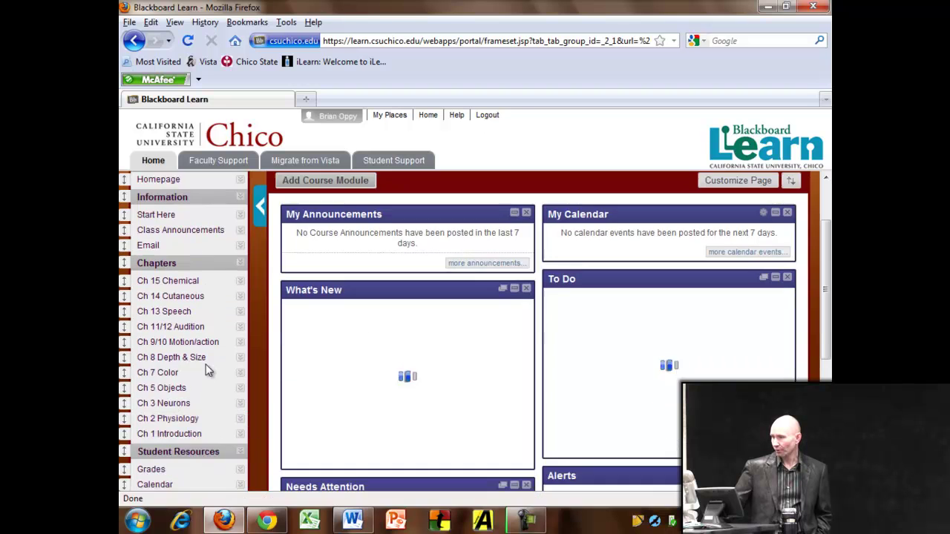
pyautogui.scroll(-2, 207, 366)
# Step: Open Ch 1 Introduction in instructor view and return to the Chapter 1 item at the top
pyautogui.click(144, 357)
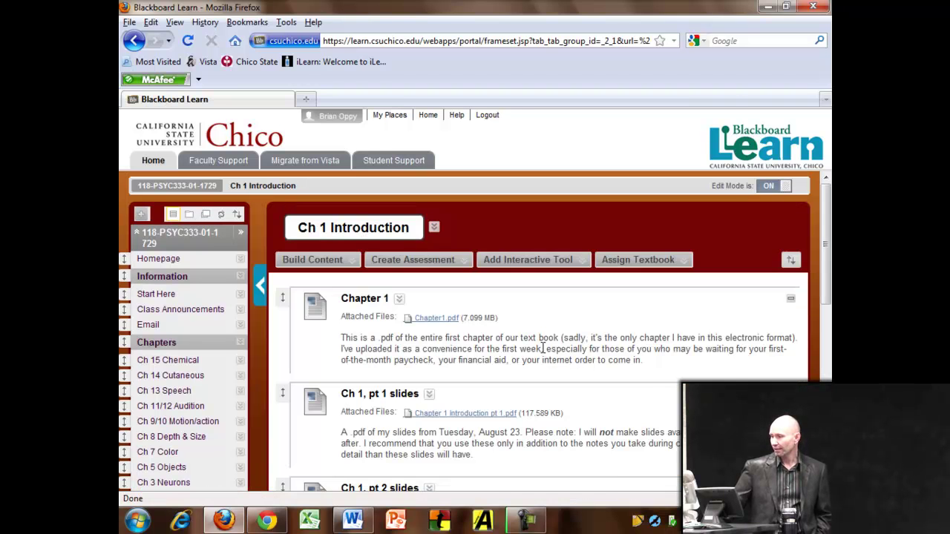
pyautogui.scroll(-2, 543, 349)
pyautogui.scroll(-2, 543, 349)
pyautogui.scroll(-2, 543, 352)
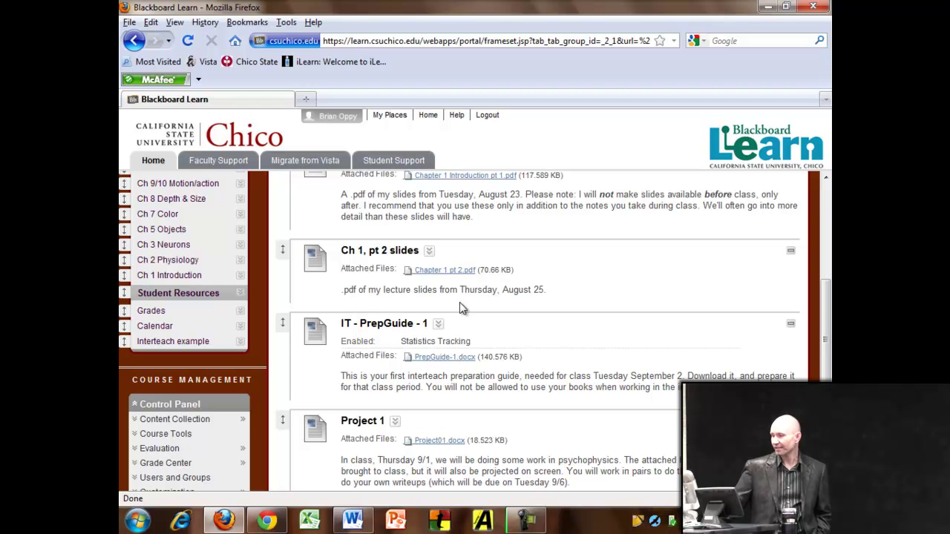
pyautogui.scroll(6, 432, 208)
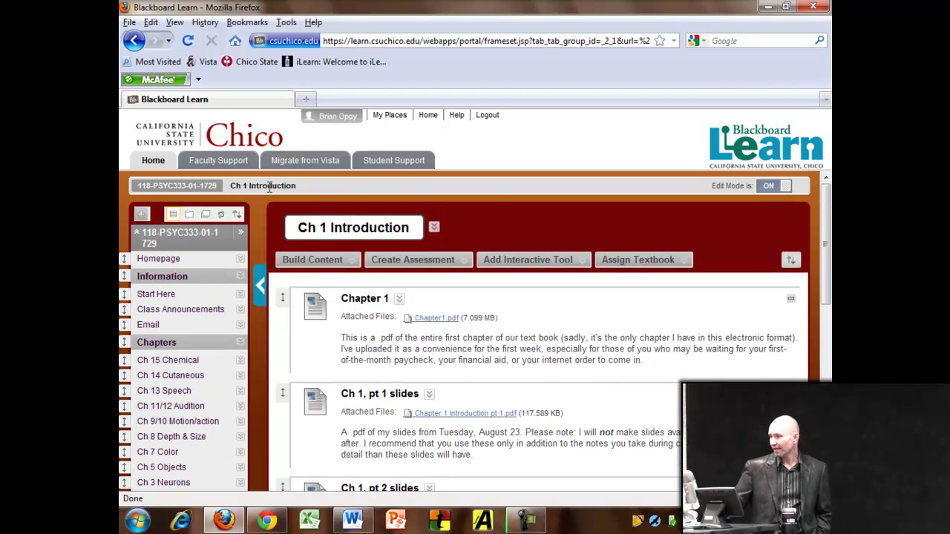
# Step: Create a new content item named 'Demo for Monday' with the text 'This doesn't mean anything.'
pyautogui.click(335, 265)
pyautogui.click(300, 296)
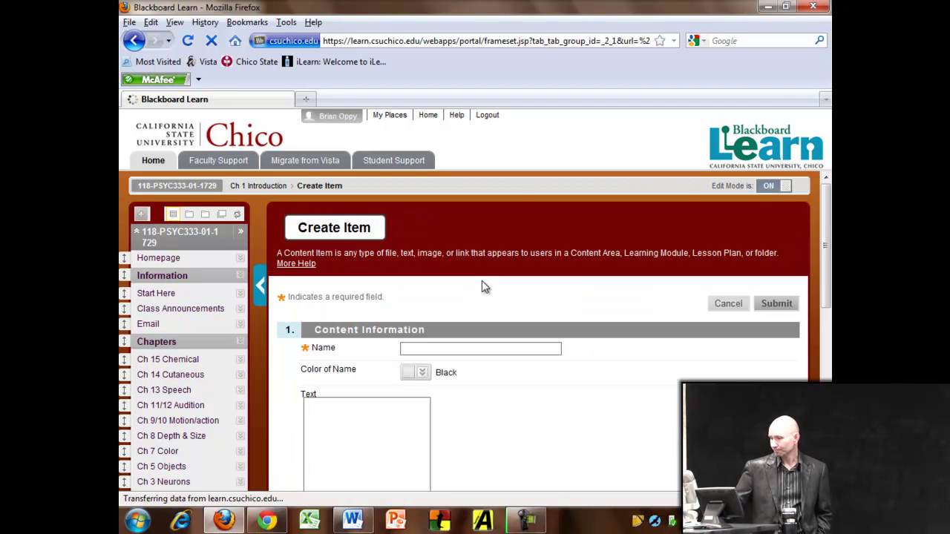
pyautogui.click(486, 349)
pyautogui.write('Demo for Monday')
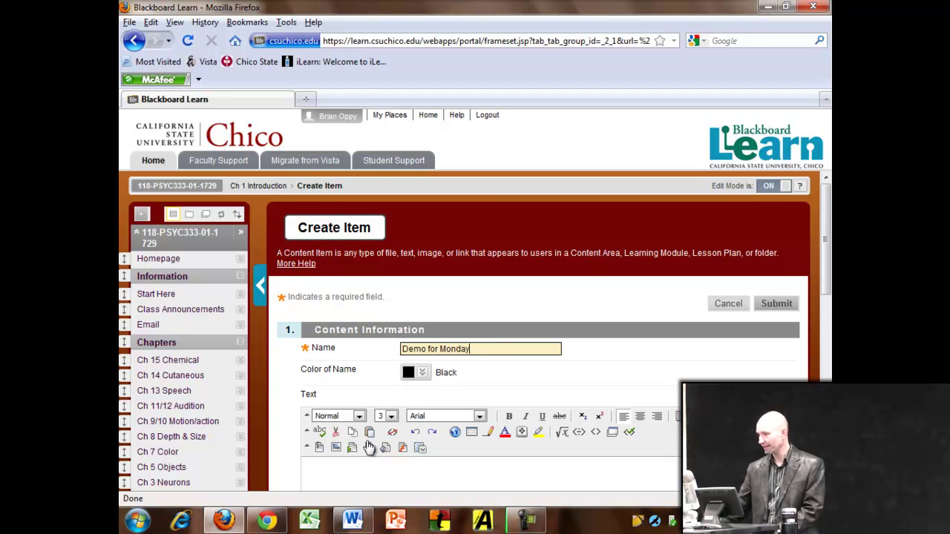
pyautogui.click(439, 478)
pyautogui.write("This doesn't mean anything.")
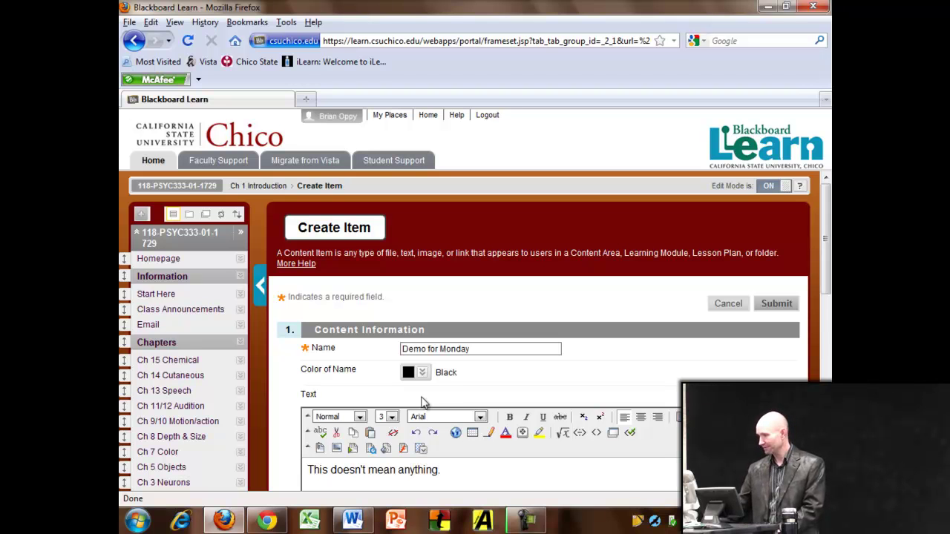
pyautogui.scroll(-5, 421, 401)
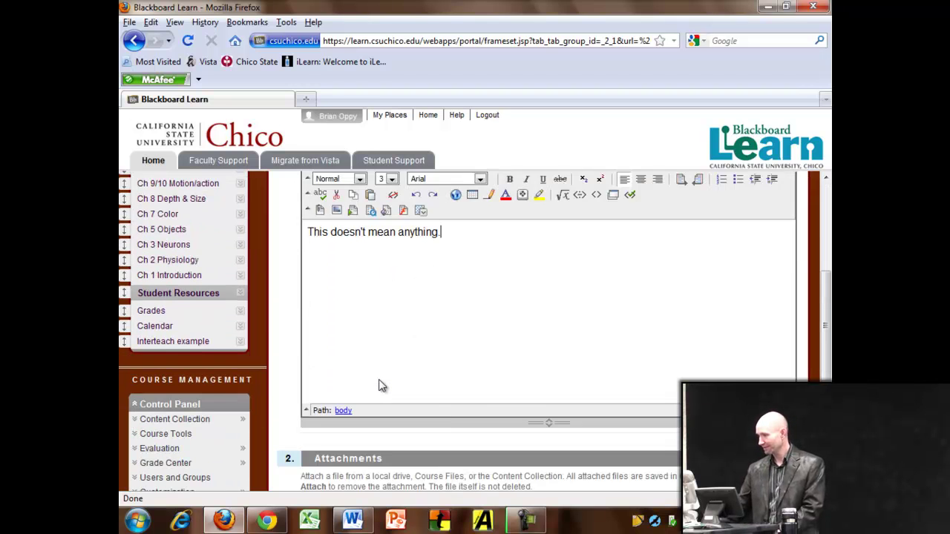
pyautogui.scroll(-2, 455, 446)
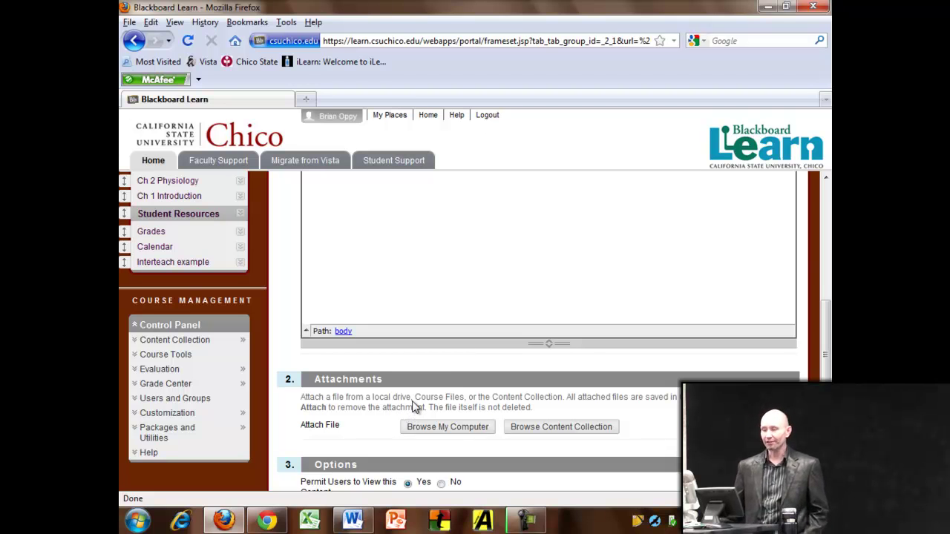
# Step: Pick Ch. 11 Sound and Audition.pdf from the course Content Collection as the item's attachment
pyautogui.click(541, 428)
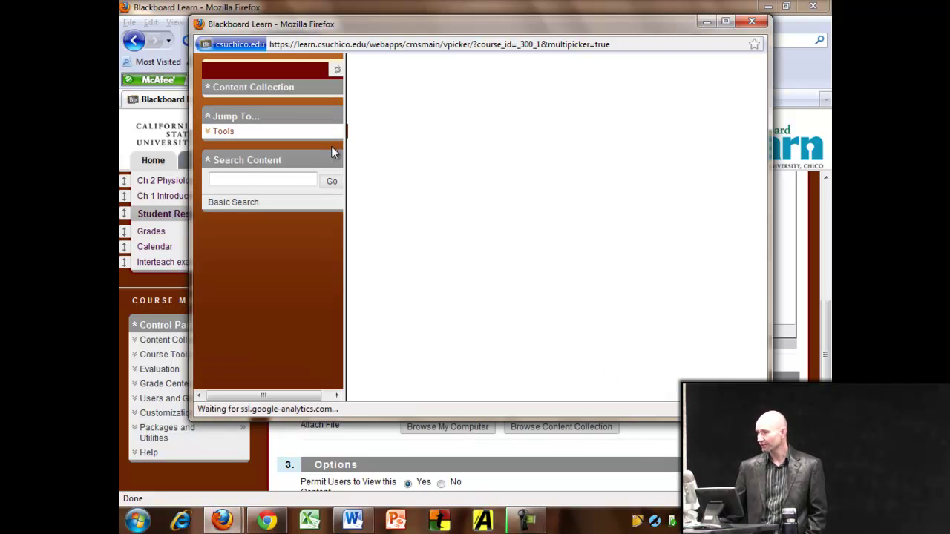
pyautogui.scroll(-2, 441, 203)
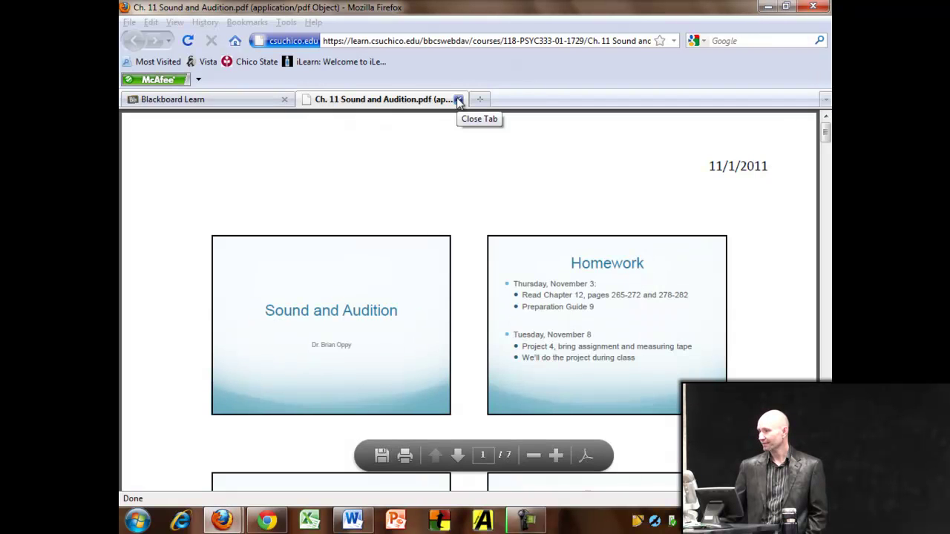
pyautogui.click(459, 99)
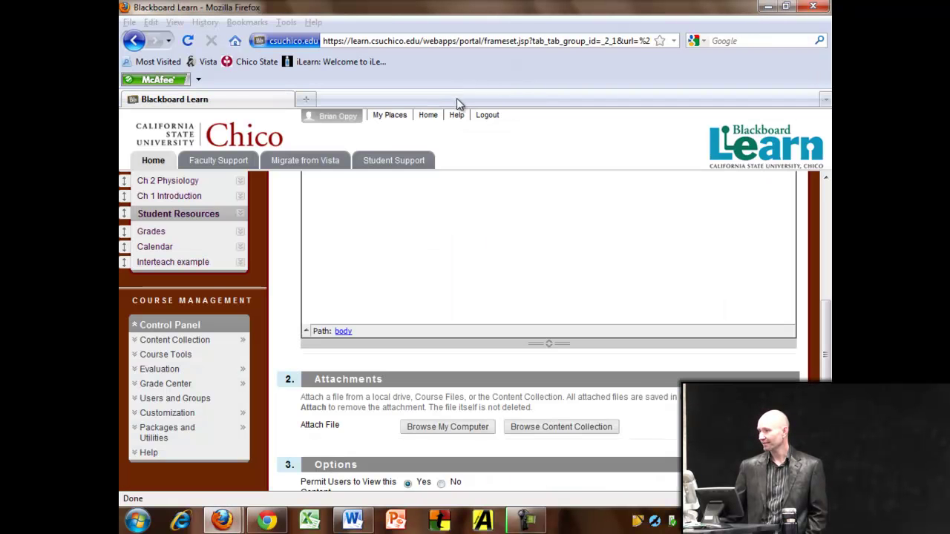
pyautogui.click(531, 429)
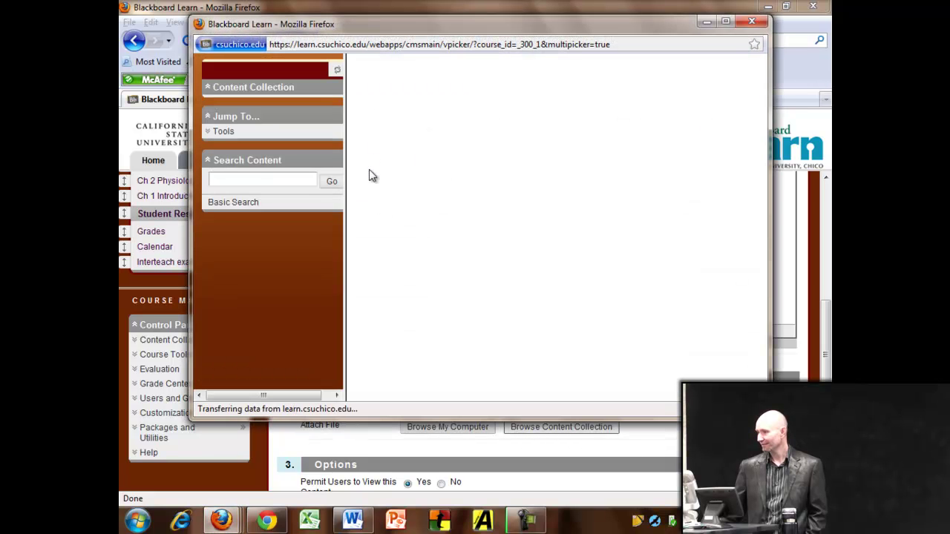
pyautogui.scroll(-2, 393, 212)
pyautogui.scroll(-2, 393, 215)
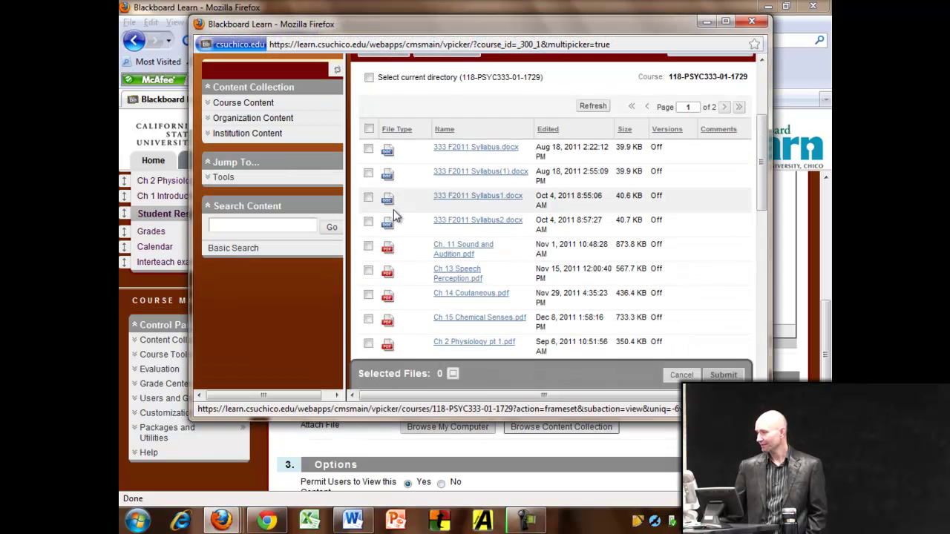
pyautogui.click(368, 246)
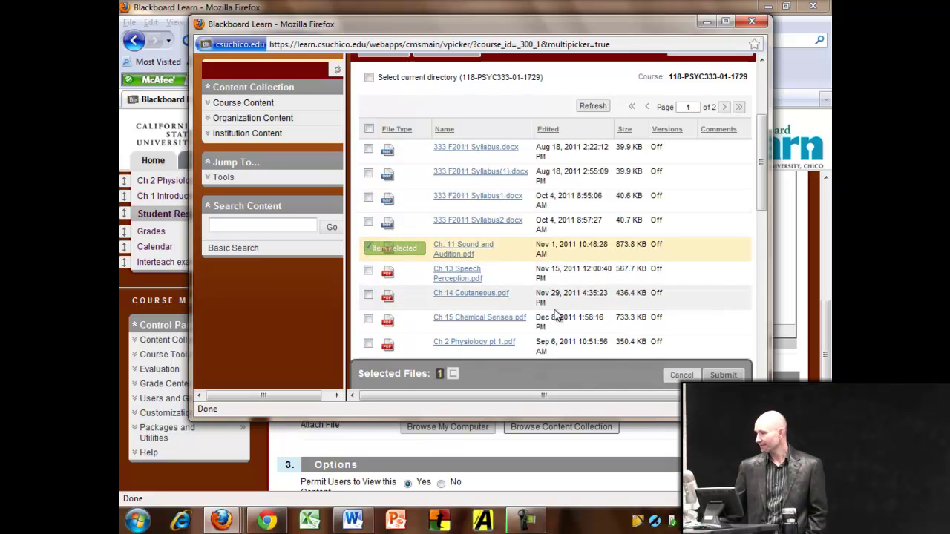
# Step: Attach Ch. 11 Sound and Audition.pdf to the item and set view tracking to No
pyautogui.click(723, 375)
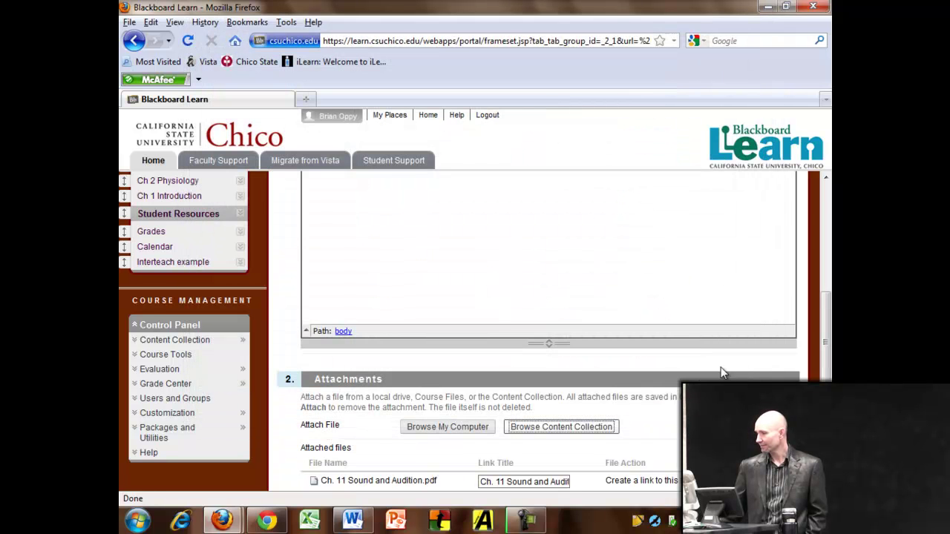
pyautogui.scroll(-5, 668, 367)
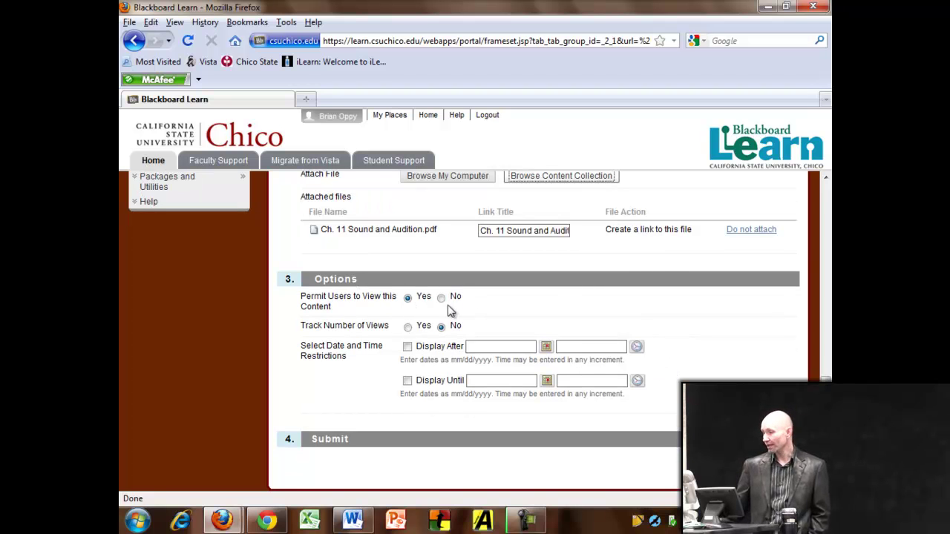
pyautogui.click(407, 327)
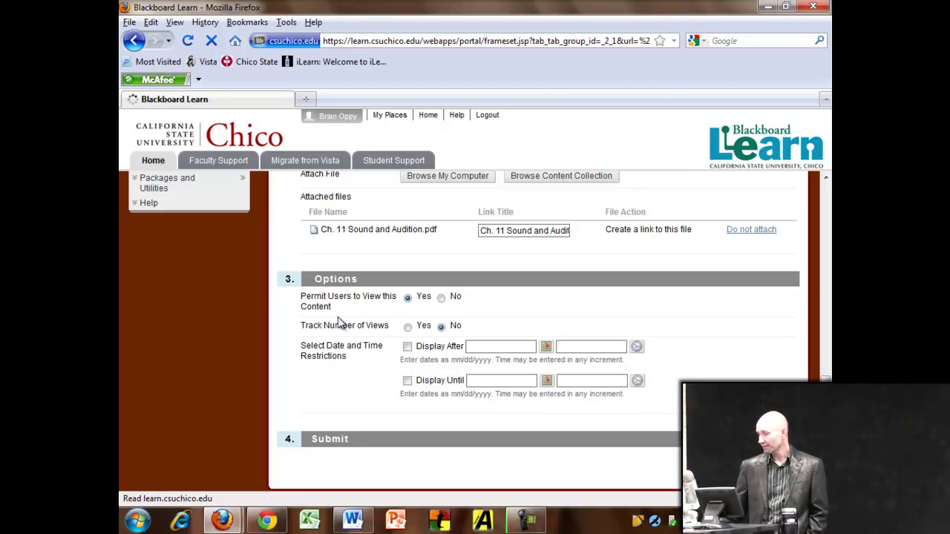
pyautogui.scroll(-5, 327, 340)
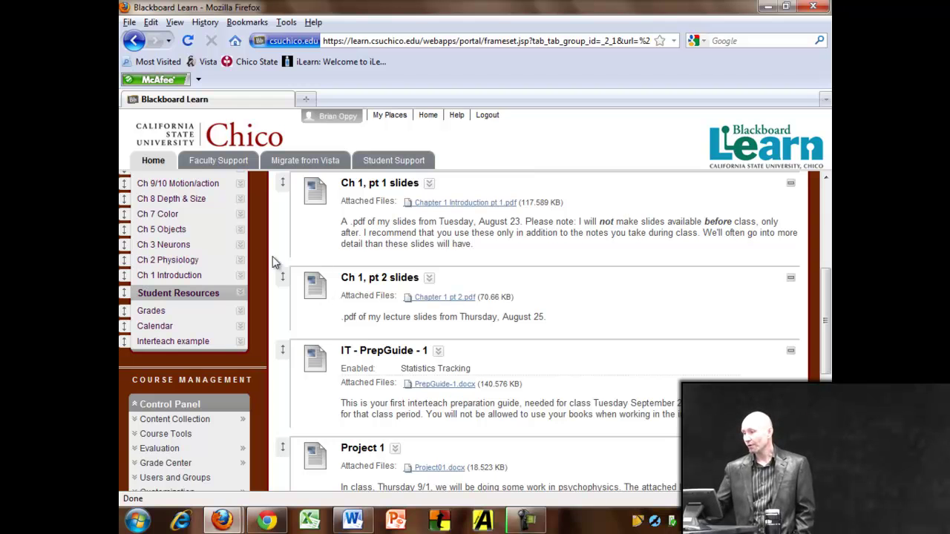
# Step: Move Ch 1, pt 2 slides above Ch 1, pt 1 slides
pyautogui.moveTo(294, 283)
pyautogui.mouseDown()
pyautogui.moveTo(289, 196)
pyautogui.moveTo(292, 204)
pyautogui.mouseUp()
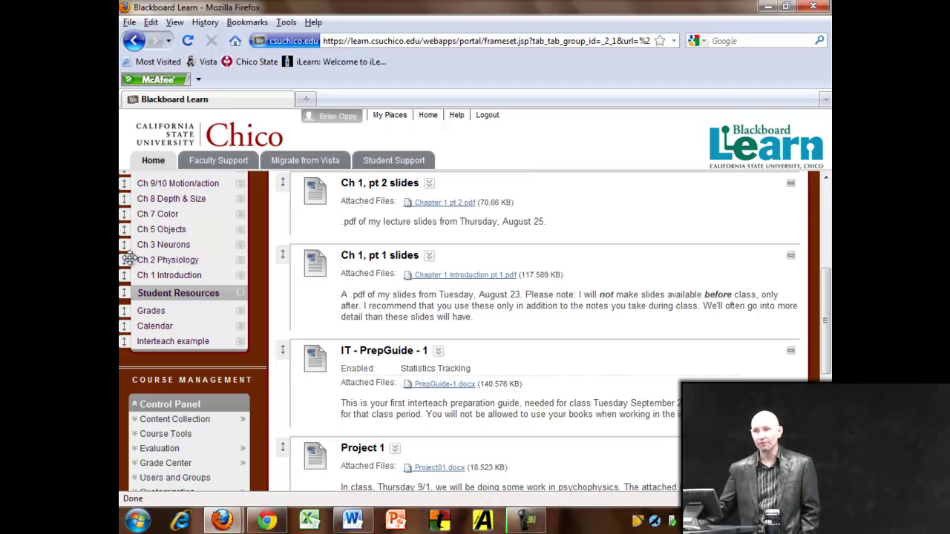
# Step: Add a course menu subheader named 'Demo Dauy' below Student Resources
pyautogui.click(163, 245)
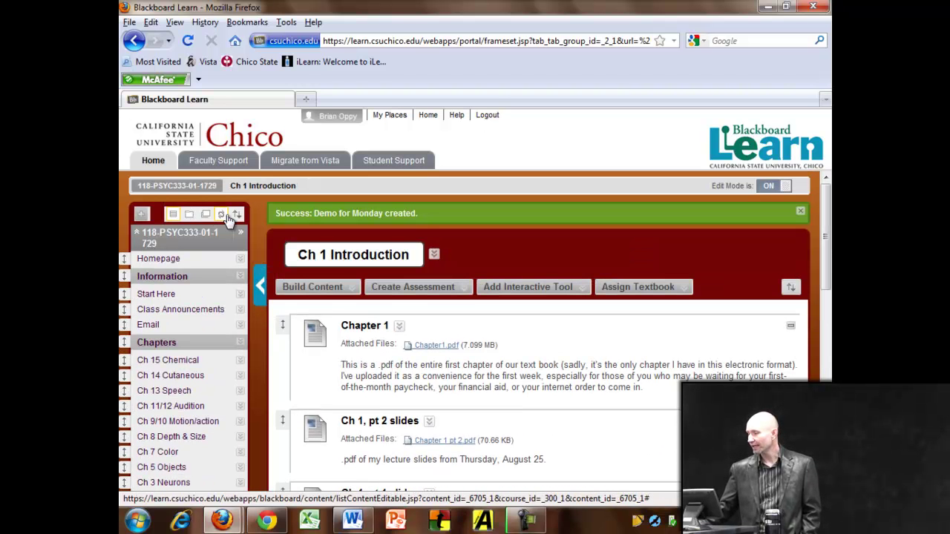
pyautogui.click(139, 216)
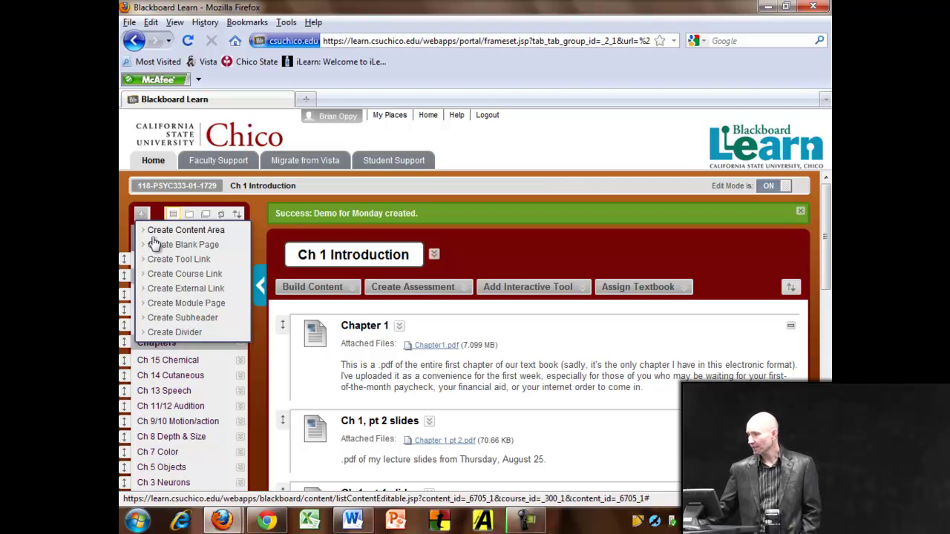
pyautogui.click(142, 216)
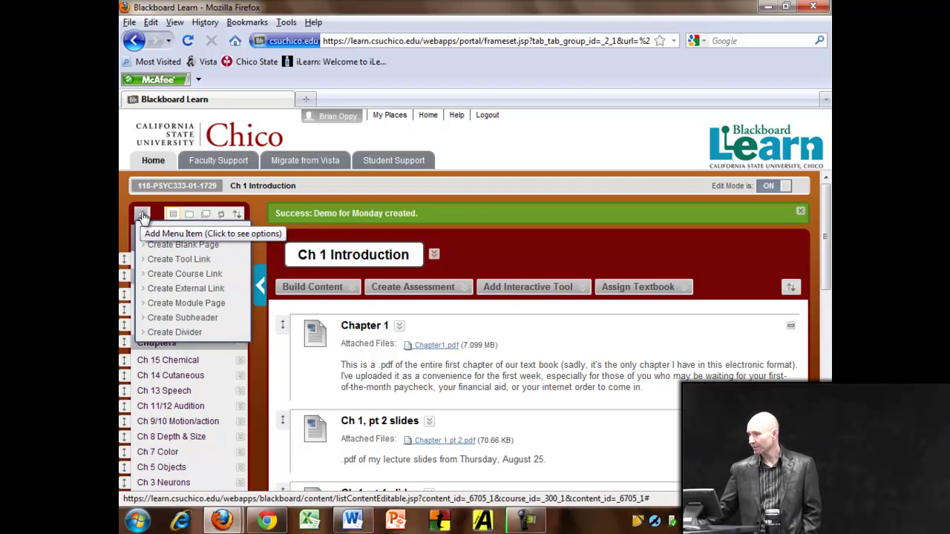
pyautogui.click(193, 319)
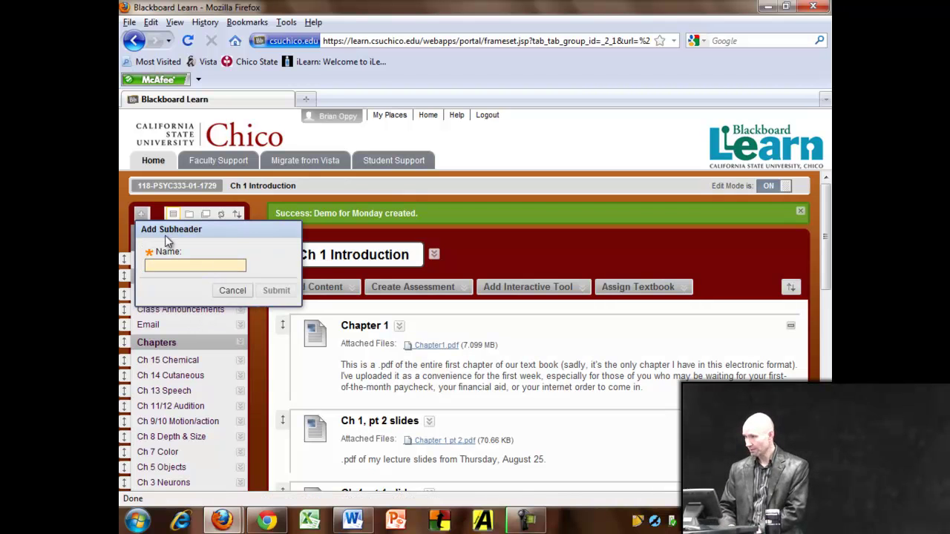
pyautogui.write('DEM')
pyautogui.press('BackSpace')
pyautogui.press('BackSpace')
pyautogui.write('emo Day')
pyautogui.press('Return')
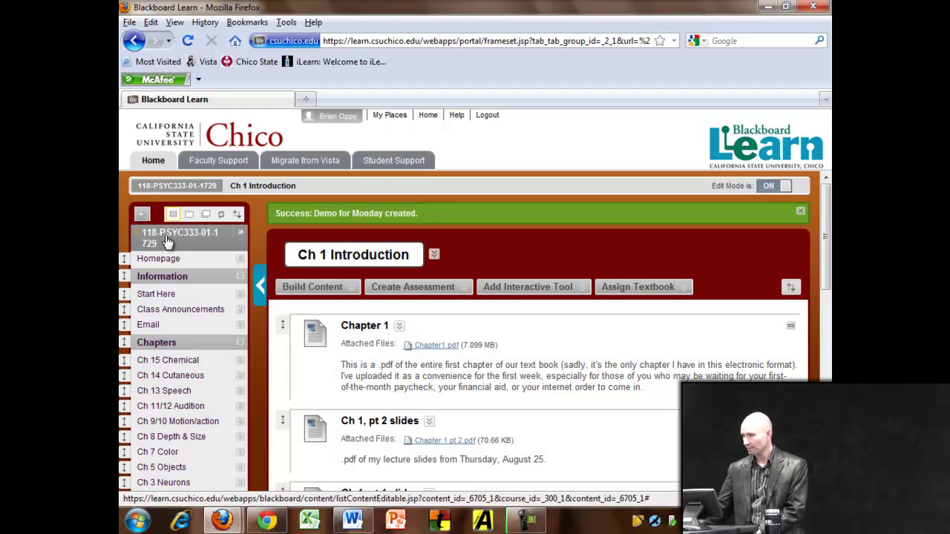
pyautogui.scroll(-4, 242, 296)
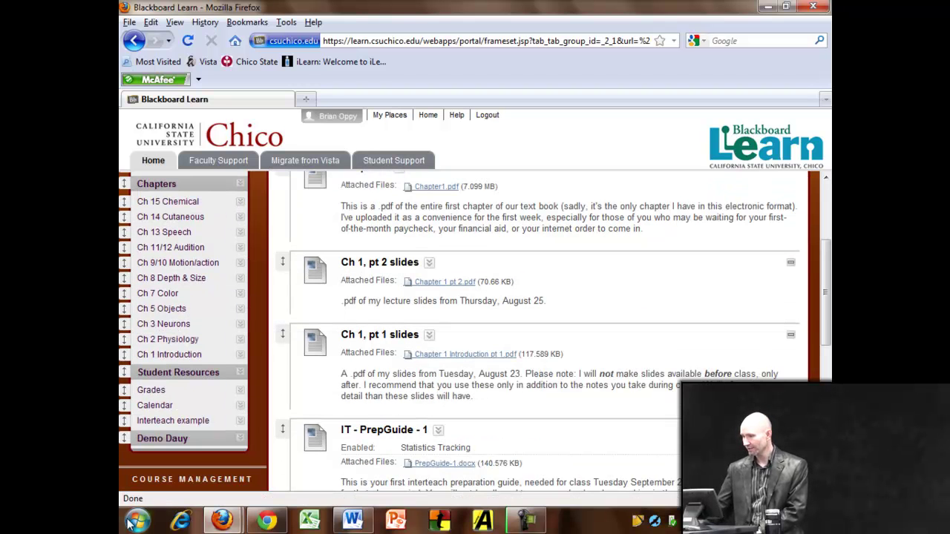
# Step: Rename the 'Demo Dauy' menu subheader to 'Demo Day' and move it above Student Resources
pyautogui.click(240, 439)
pyautogui.scroll(-2, 256, 456)
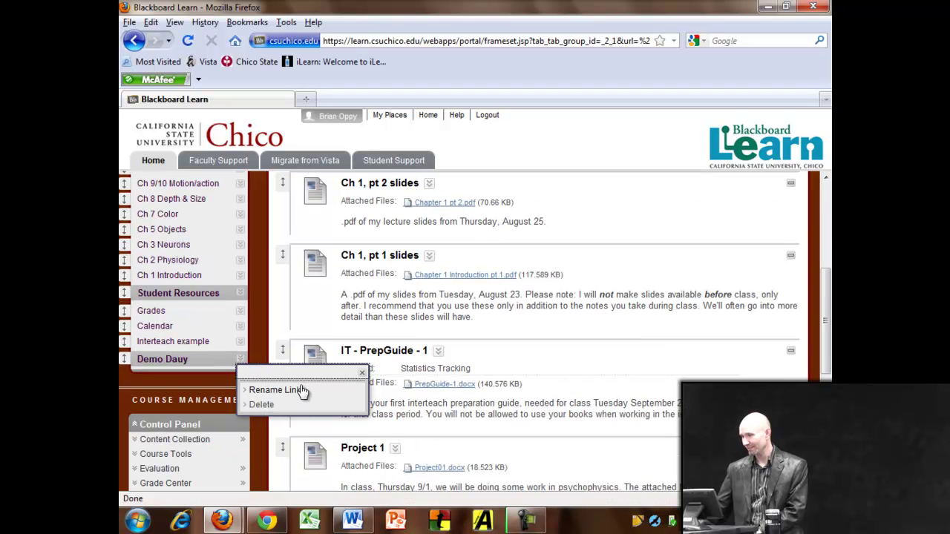
pyautogui.click(304, 391)
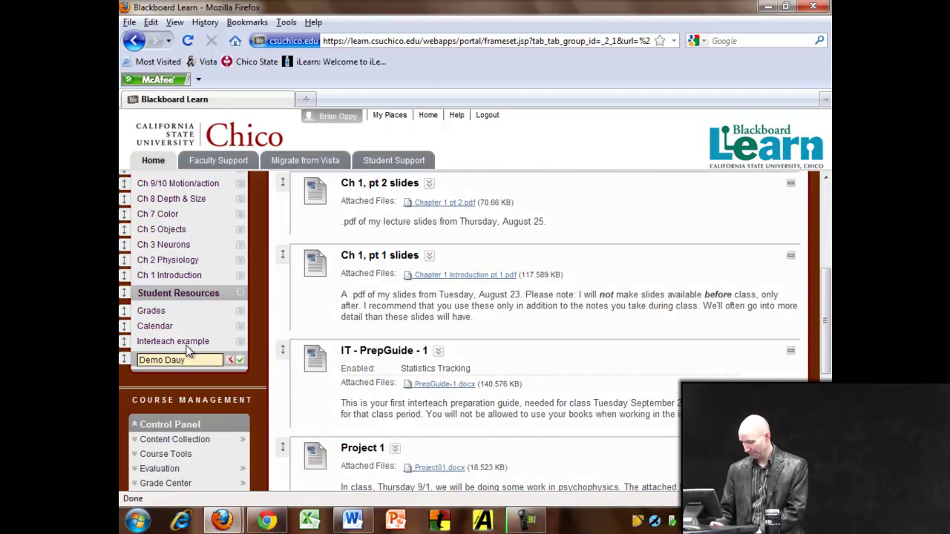
pyautogui.press('BackSpace')
pyautogui.press('Return')
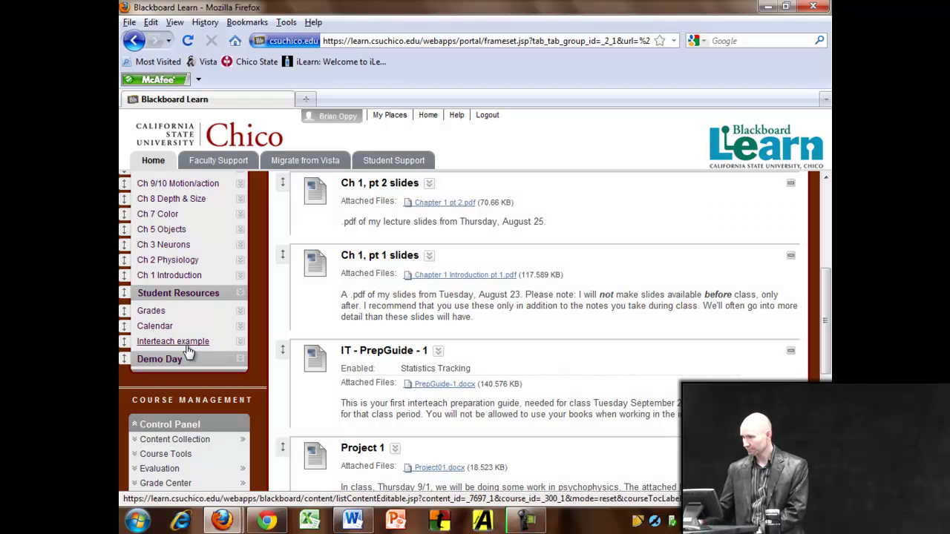
pyautogui.moveTo(124, 359); pyautogui.dragTo(142, 300)
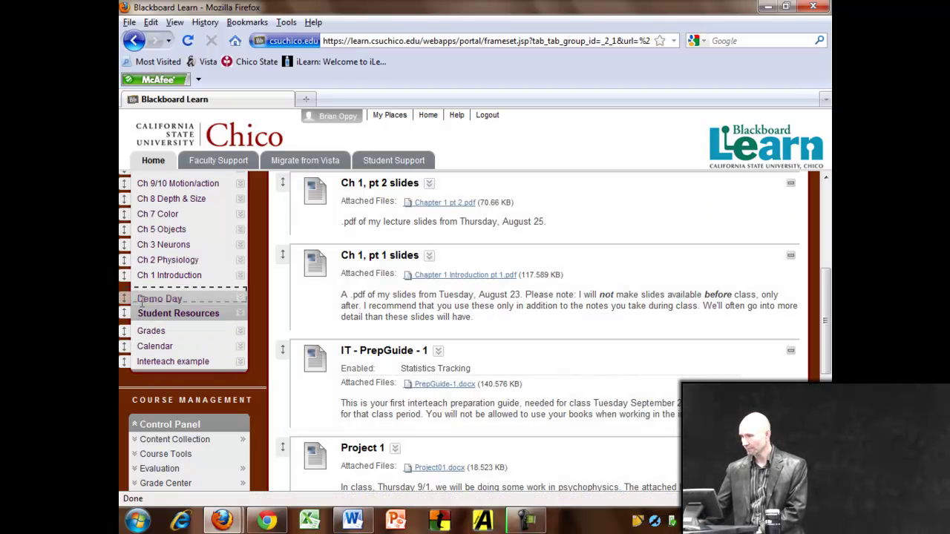
pyautogui.moveTo(141, 301); pyautogui.dragTo(142, 305)
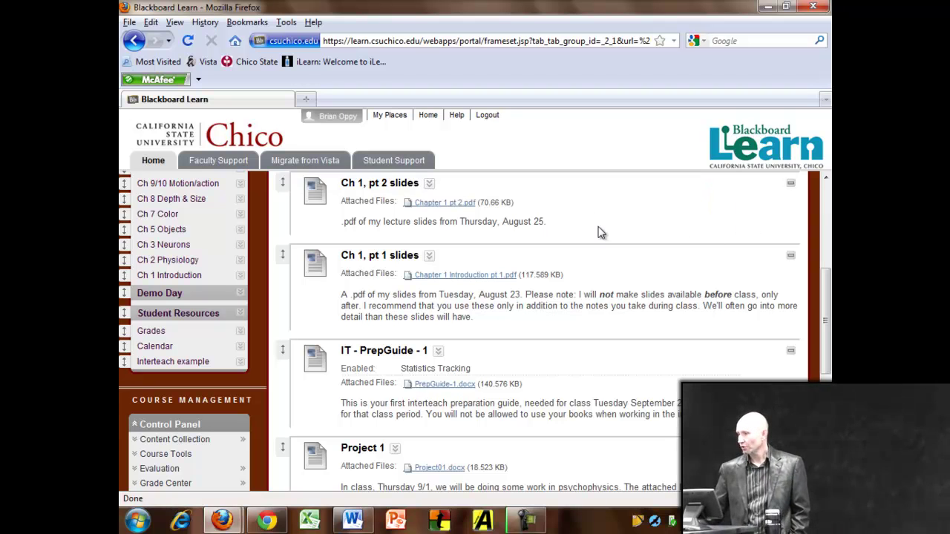
# Step: Scroll back to the top of the Ch 1 Introduction page
pyautogui.scroll(6, 475, 282)
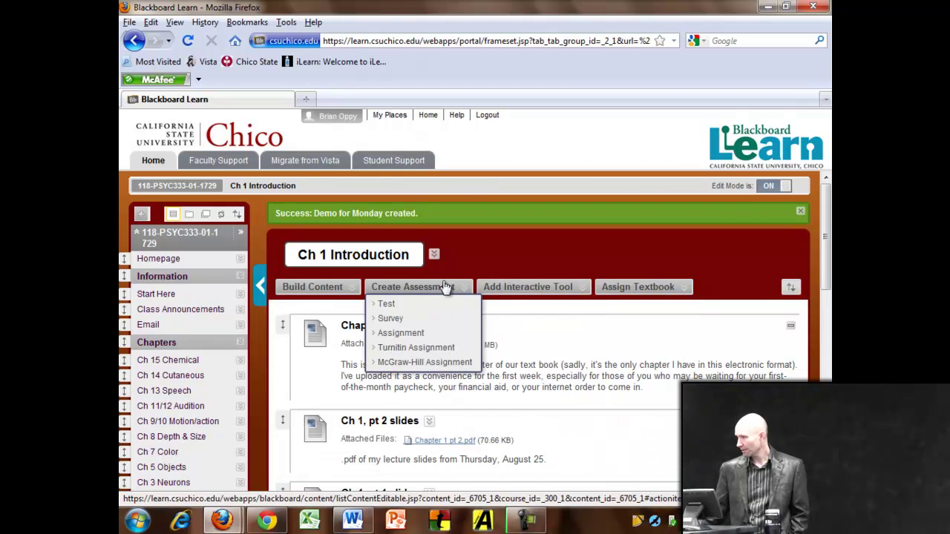
pyautogui.moveTo(312, 287)
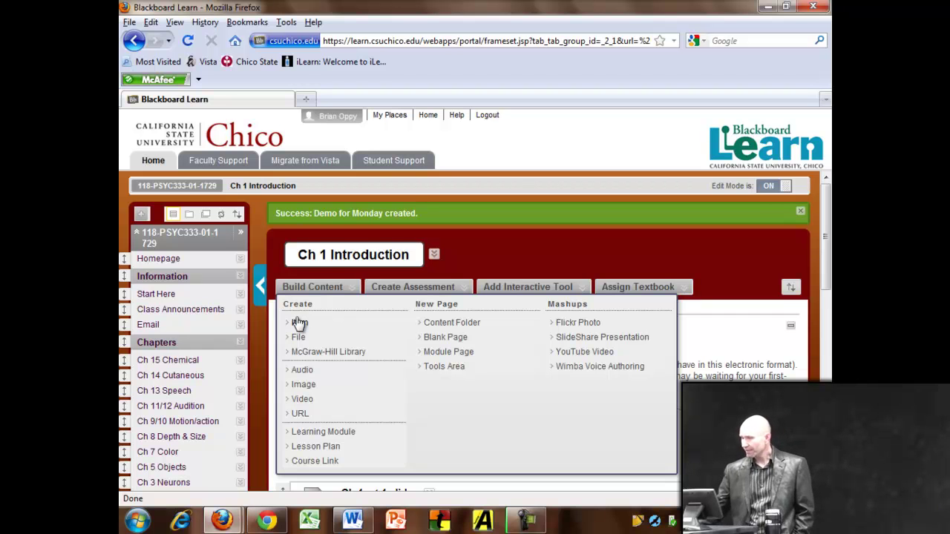
# Step: Add a Build Content Item named 'Heading 1' to the Ch 1 Introduction page
pyautogui.click(240, 361)
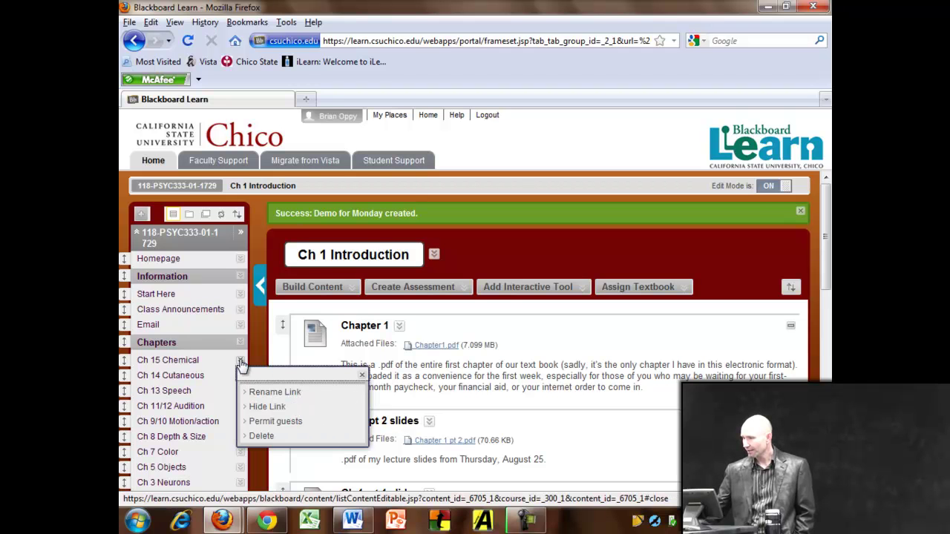
pyautogui.click(255, 335)
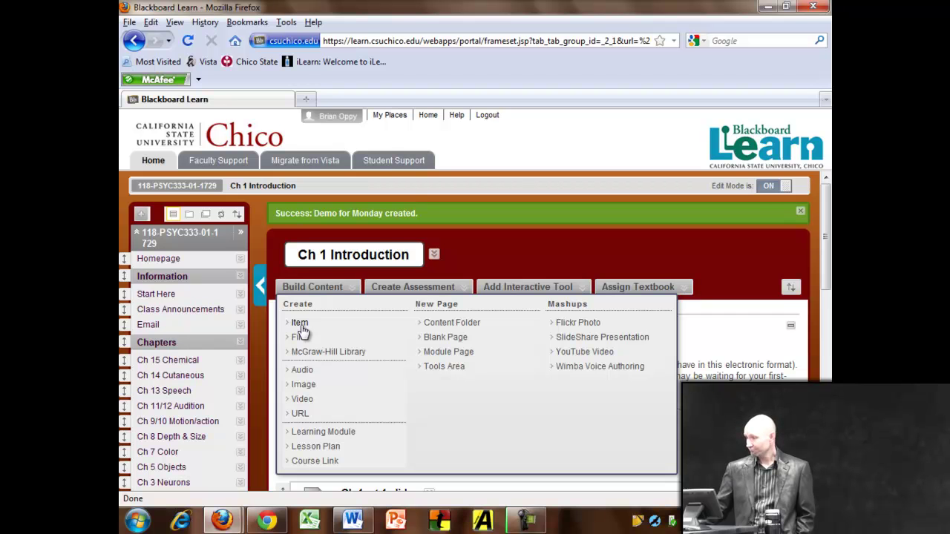
pyautogui.click(301, 327)
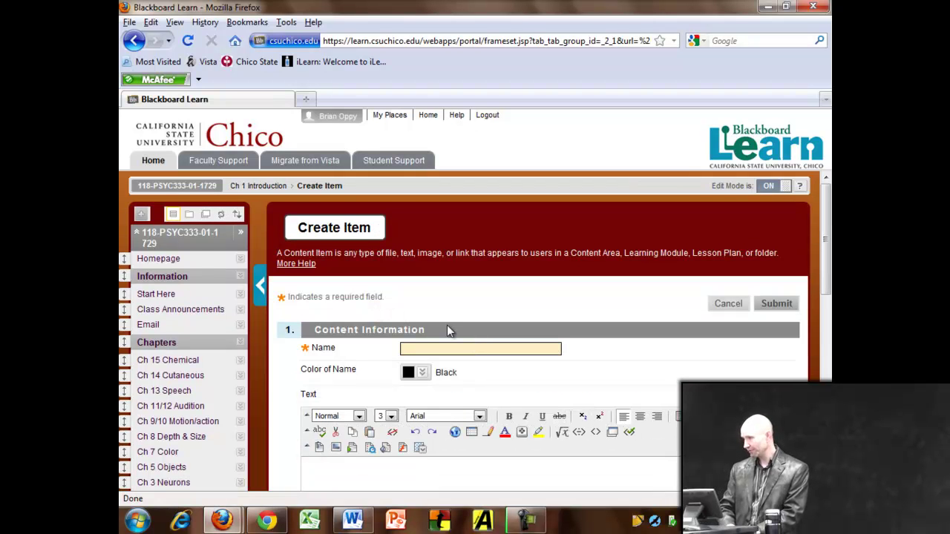
pyautogui.write('Heading 1')
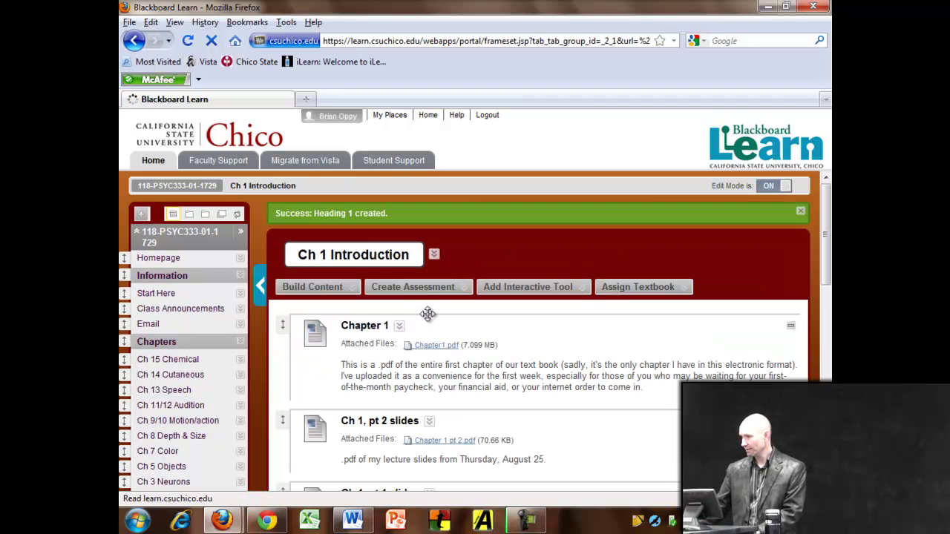
# Step: Drag the Heading 1 item up so it sits second, directly below Chapter 1
pyautogui.scroll(-2, 457, 319)
pyautogui.scroll(-10, 457, 320)
pyautogui.scroll(-4, 457, 320)
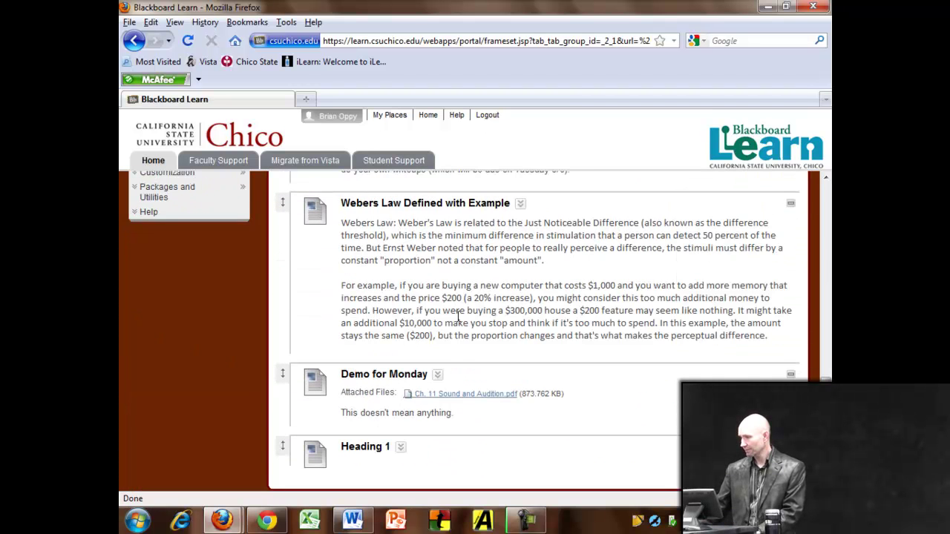
pyautogui.moveTo(278, 449); pyautogui.dragTo(310, 159)
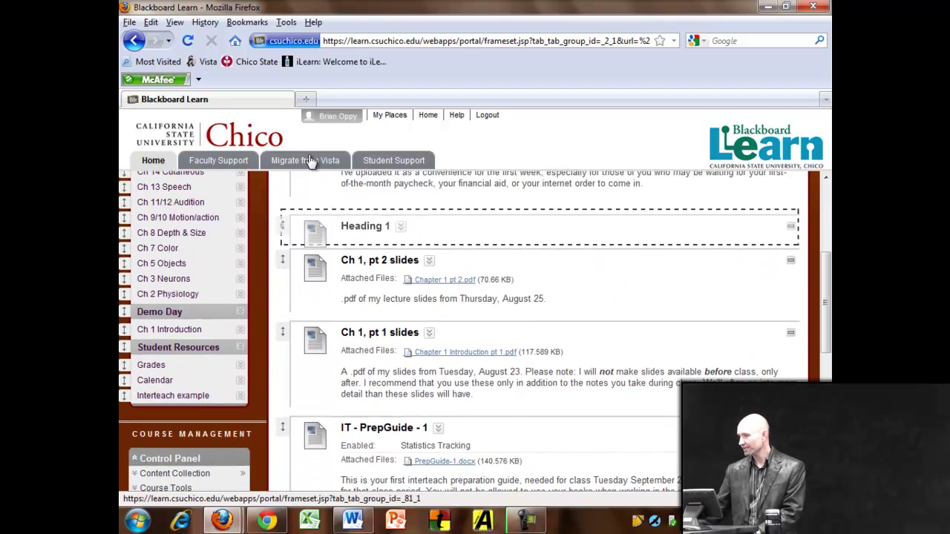
pyautogui.moveTo(311, 158); pyautogui.dragTo(301, 403)
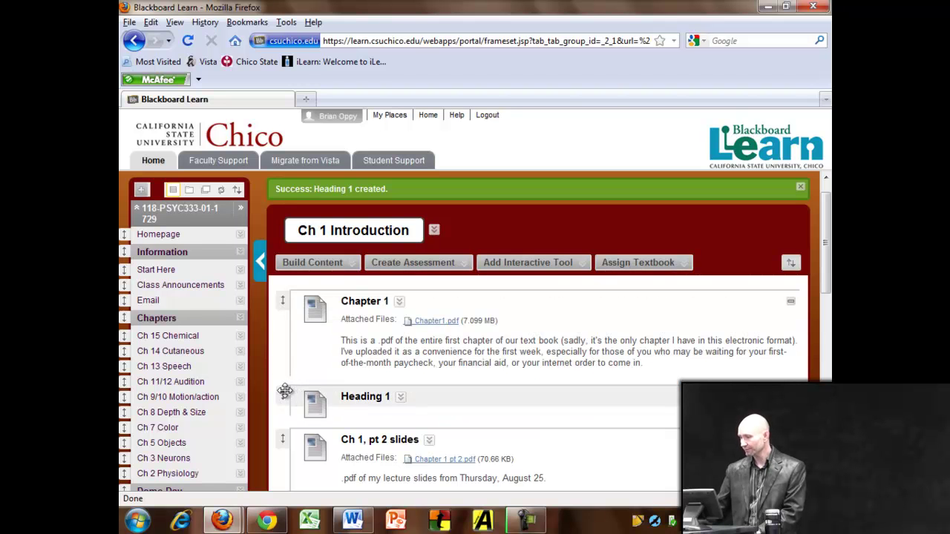
pyautogui.click(266, 522)
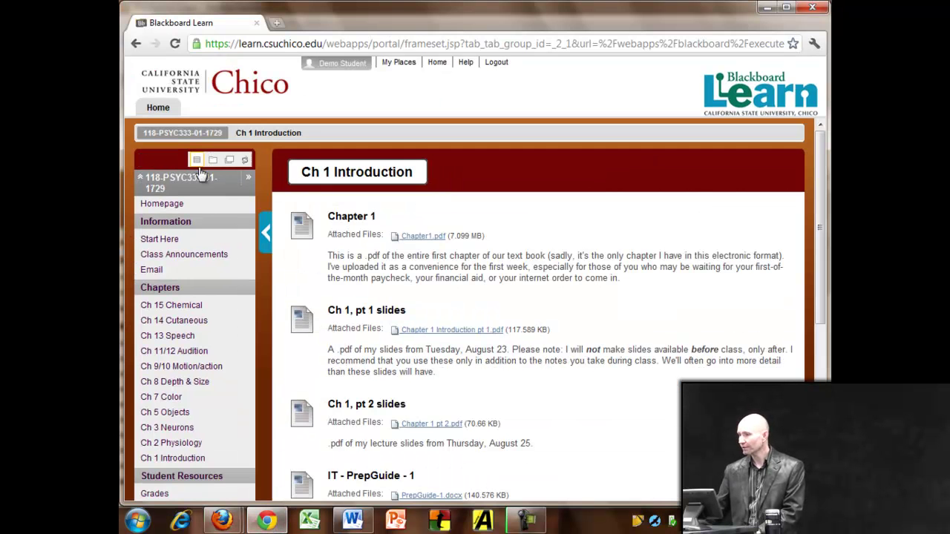
pyautogui.click(196, 460)
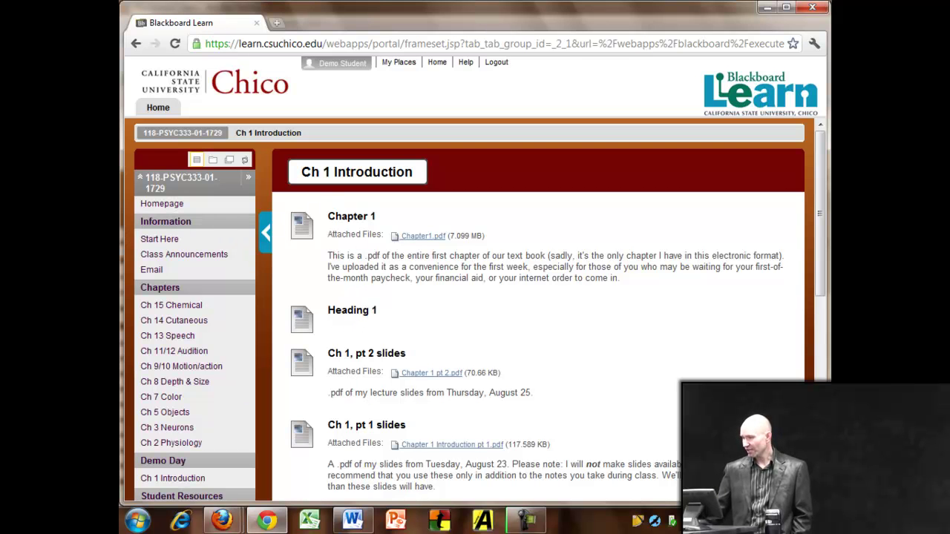
pyautogui.click(236, 523)
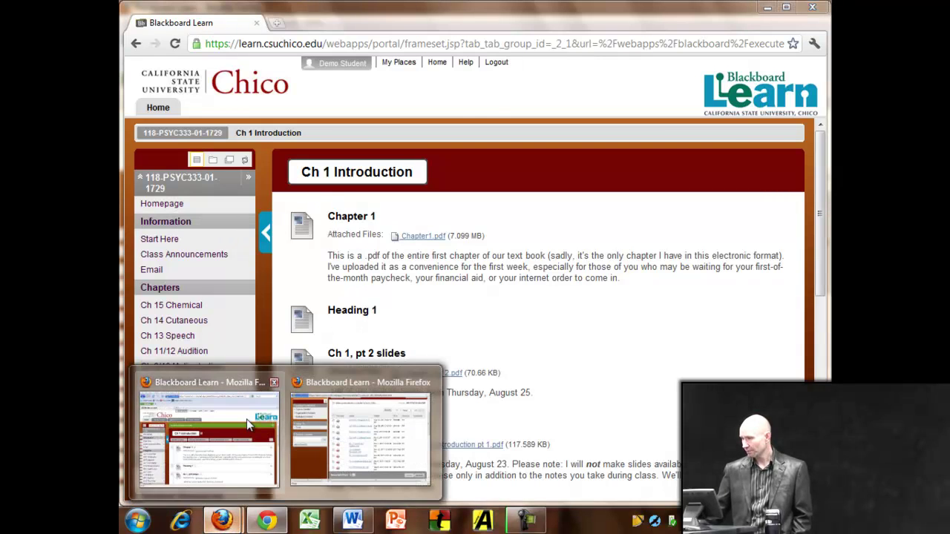
pyautogui.click(255, 440)
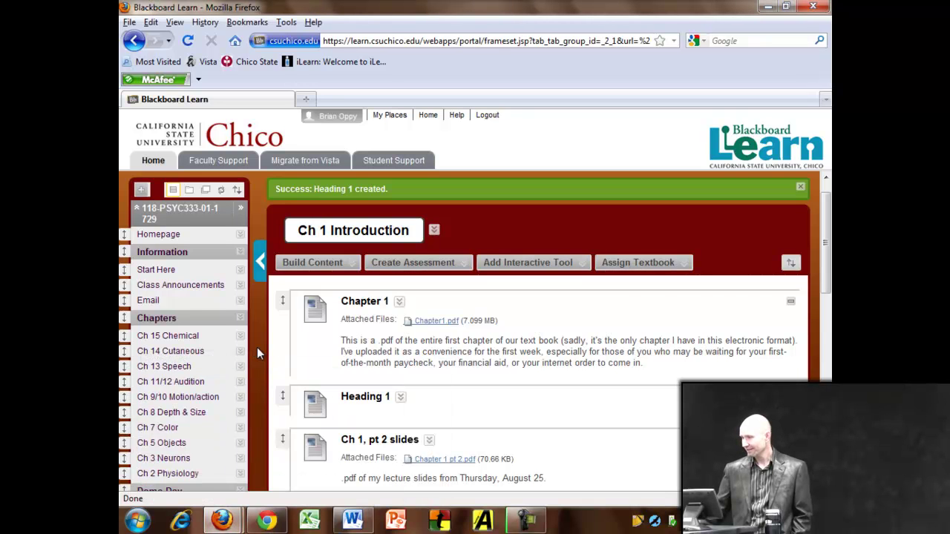
# Step: Expand Customization in the Control Panel to reveal Properties, Style and Tool Availability
pyautogui.scroll(-2, 257, 350)
pyautogui.scroll(-10, 257, 350)
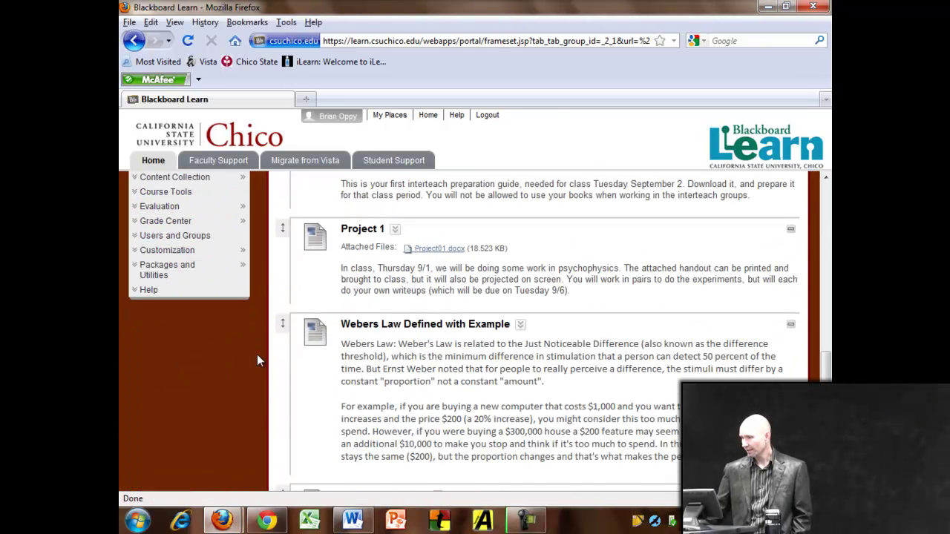
pyautogui.scroll(2, 256, 354)
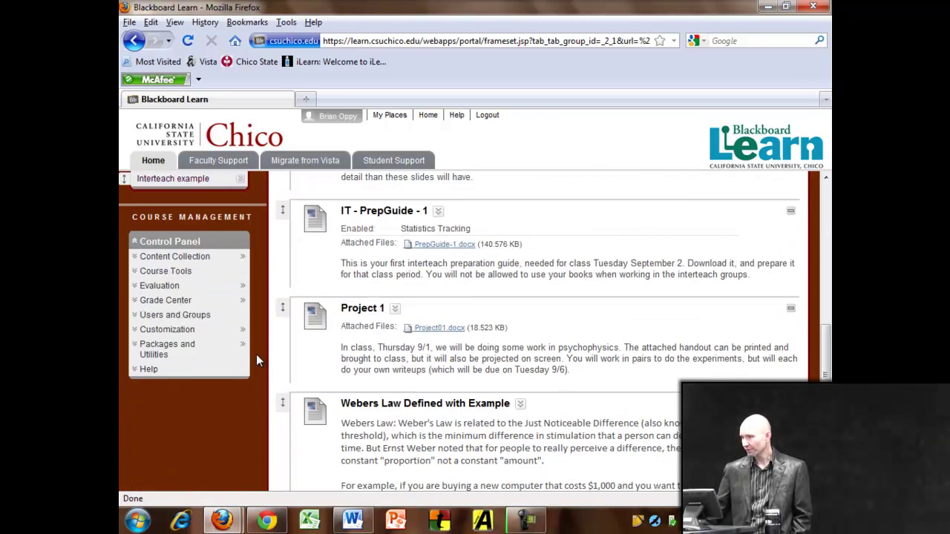
pyautogui.click(161, 333)
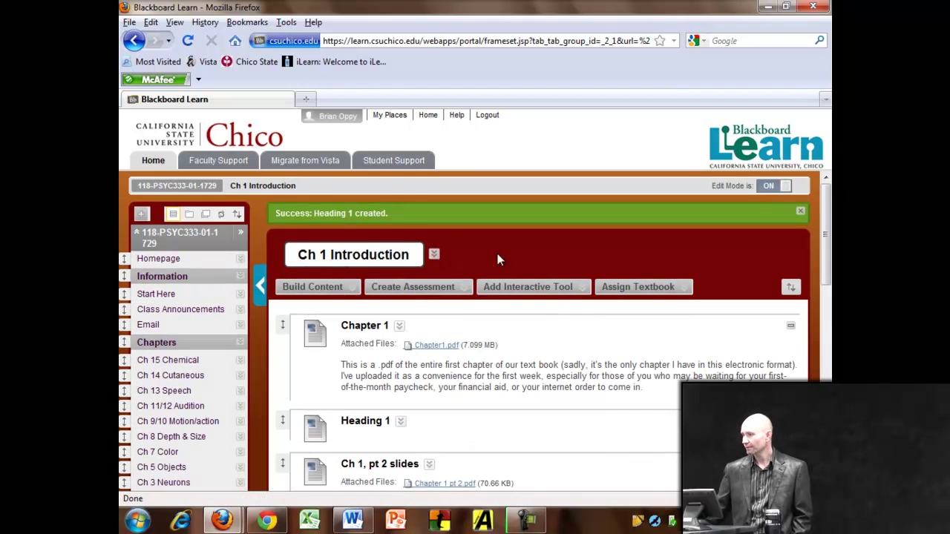
# Step: Switch the Ch 1 Introduction page to Show Text Only and view Heading 1's options menu
pyautogui.click(434, 255)
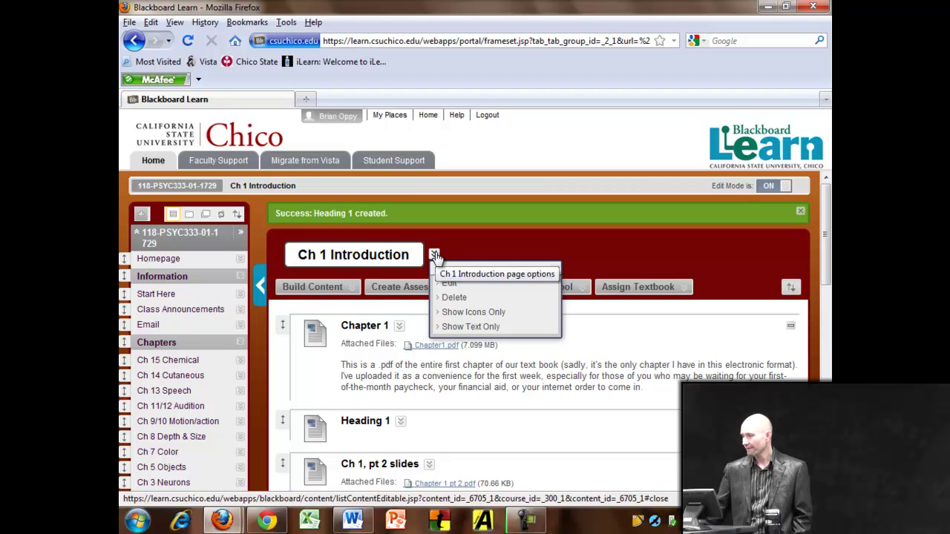
pyautogui.click(486, 327)
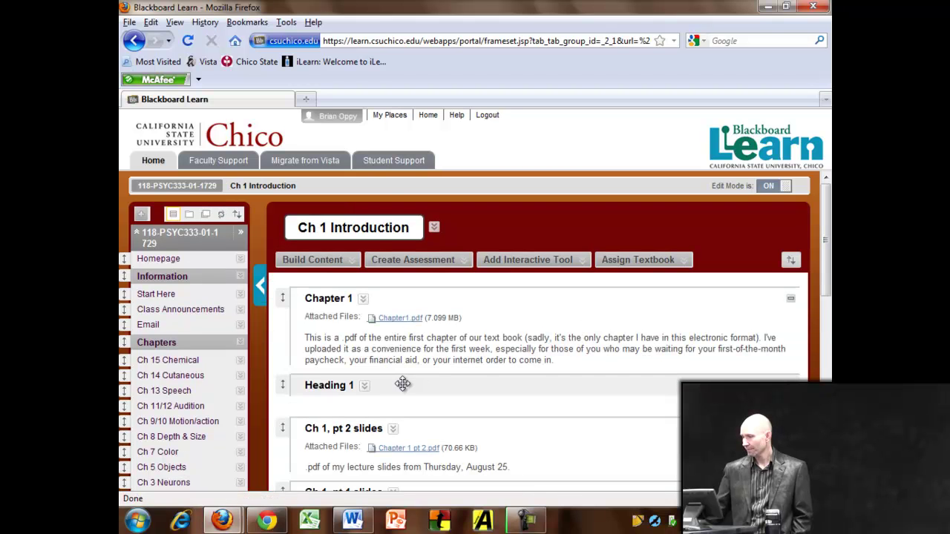
pyautogui.click(365, 386)
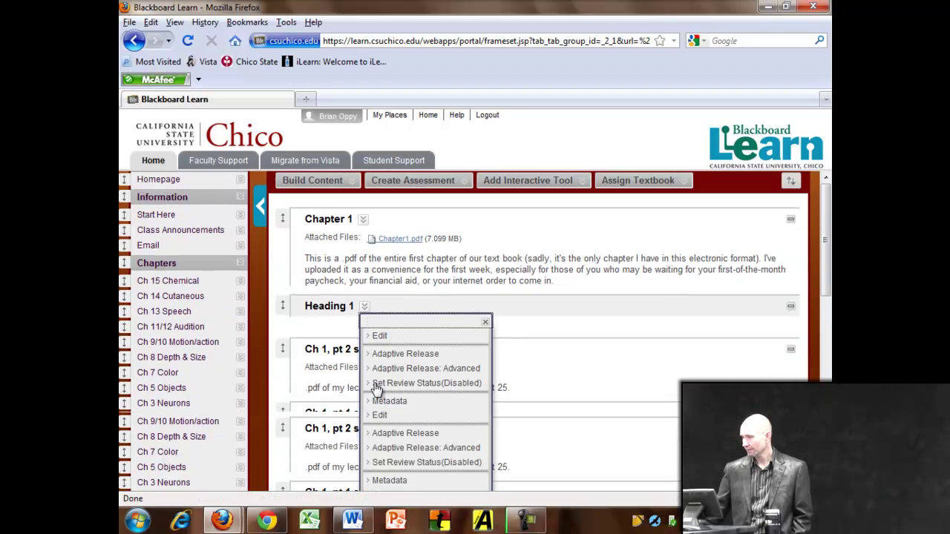
pyautogui.scroll(-4, 377, 391)
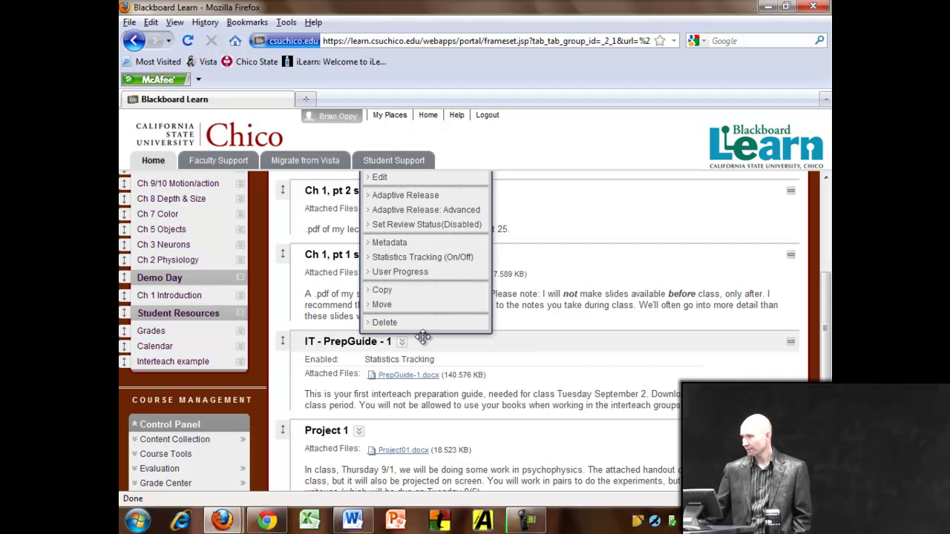
pyautogui.scroll(4, 424, 338)
pyautogui.scroll(2, 424, 337)
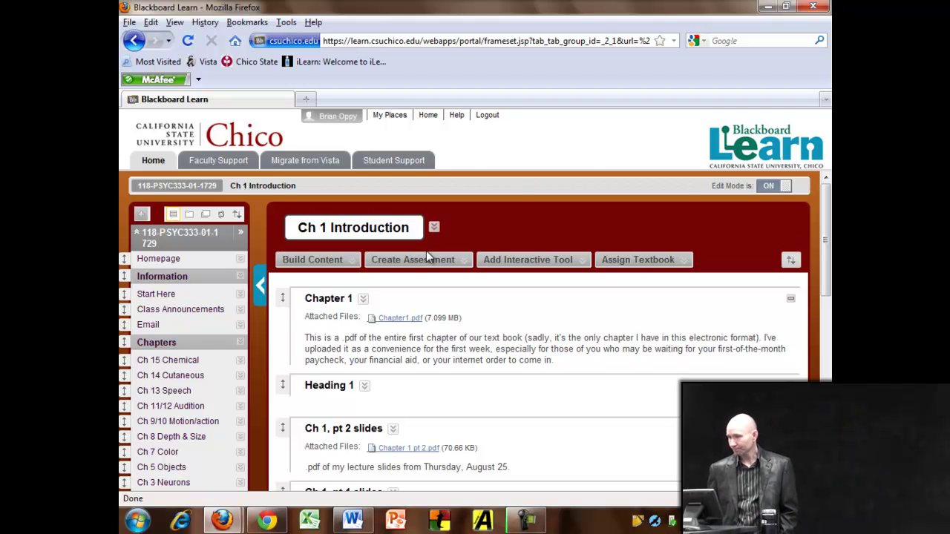
# Step: Visit Ch 3 Neurons, then open Ch 9/10 Motion/action and scroll down to its slides
pyautogui.scroll(-4, 182, 341)
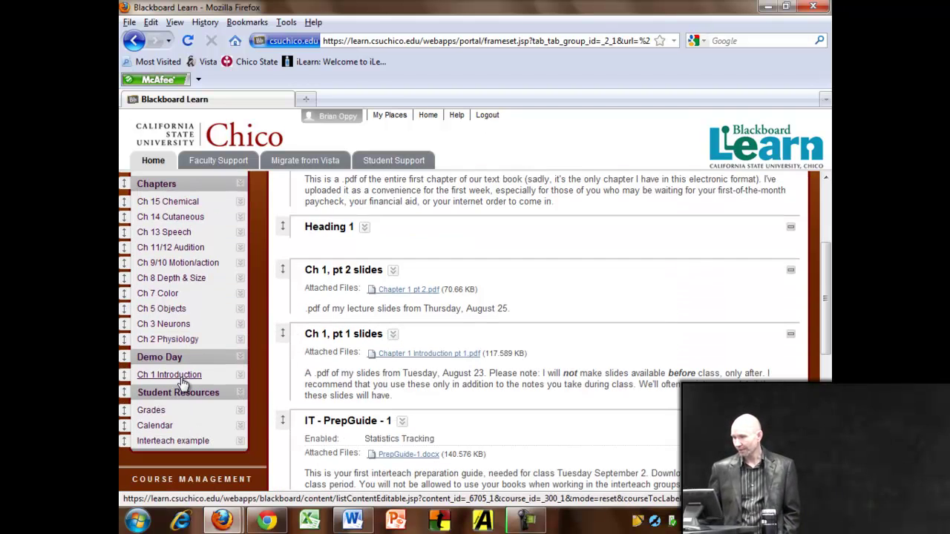
pyautogui.click(175, 327)
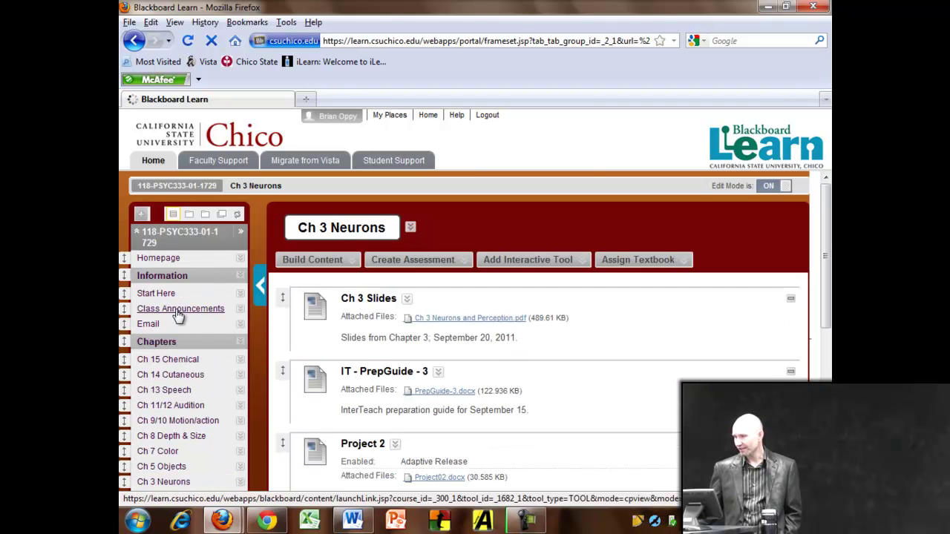
pyautogui.scroll(-4, 297, 323)
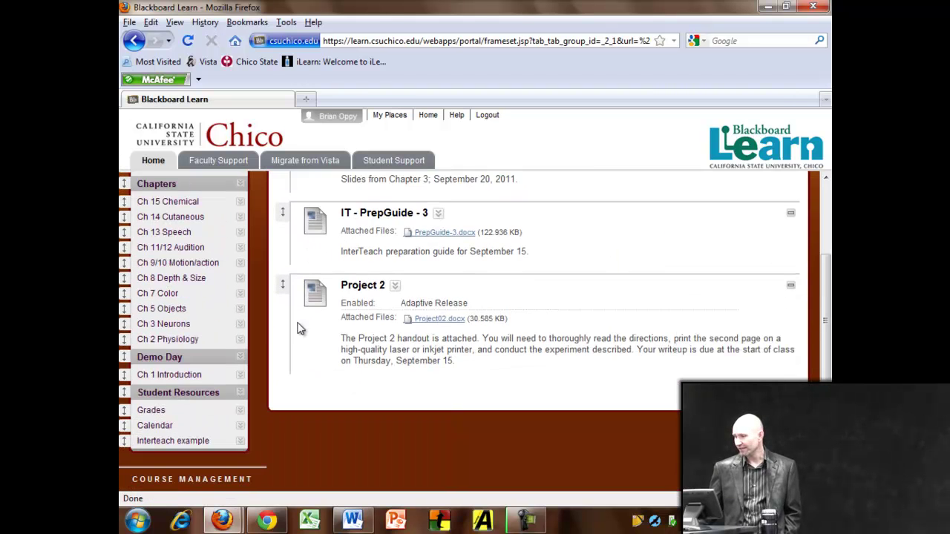
pyautogui.scroll(2, 288, 328)
pyautogui.click(182, 343)
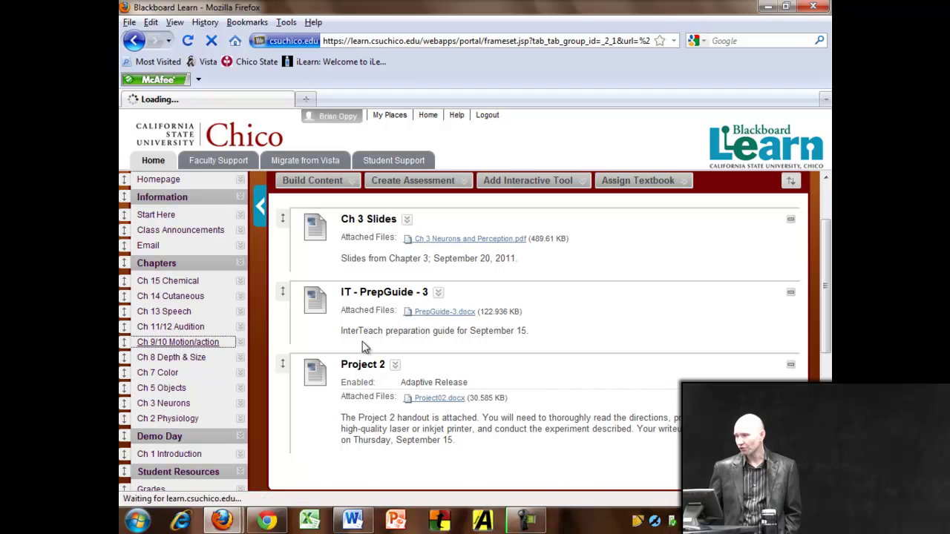
pyautogui.scroll(-2, 369, 348)
pyautogui.scroll(-2, 369, 348)
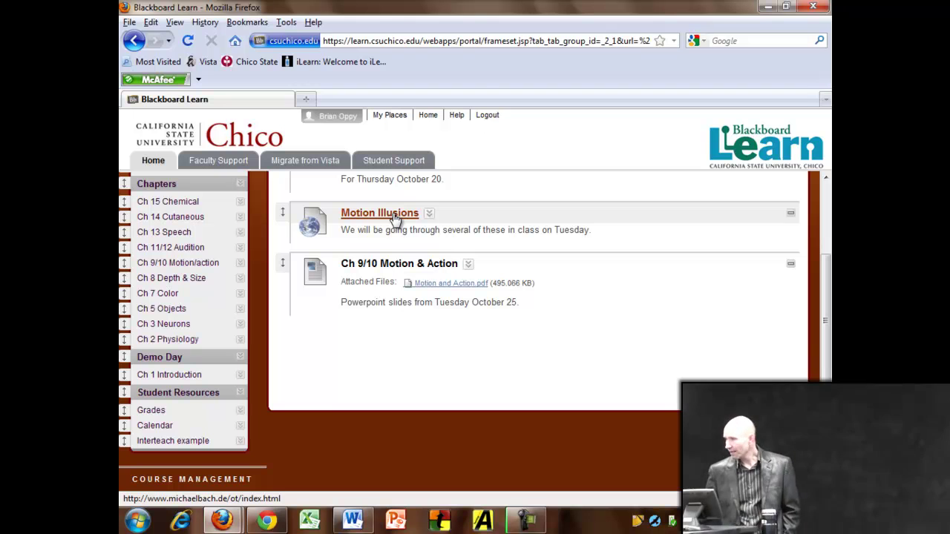
# Step: Open the Motion Illusions web link in a new tab, browse it, and return to Blackboard
pyautogui.click(396, 218)
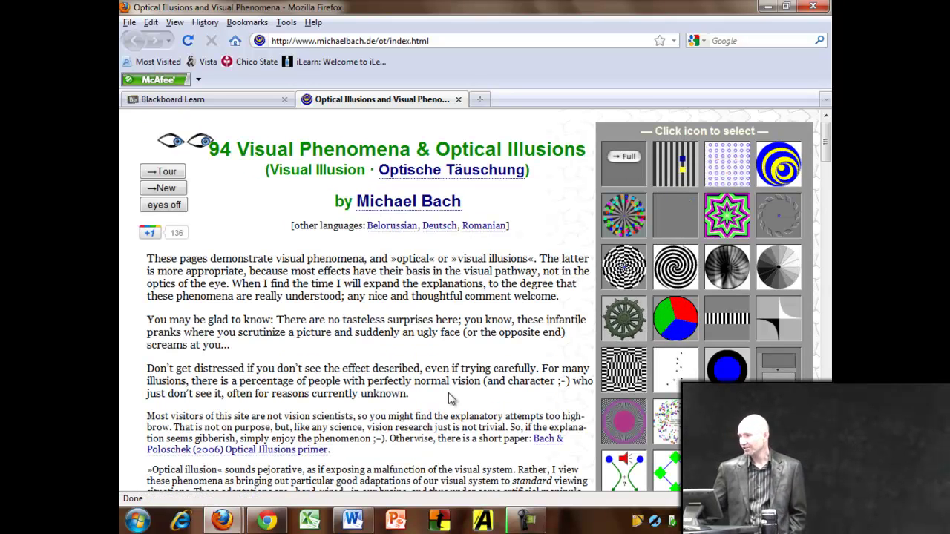
pyautogui.scroll(-2, 442, 386)
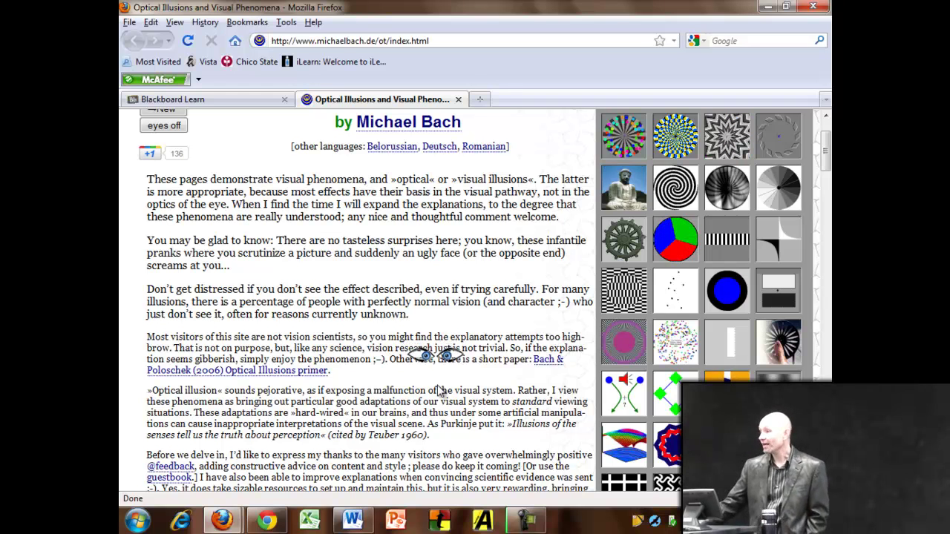
pyautogui.click(227, 103)
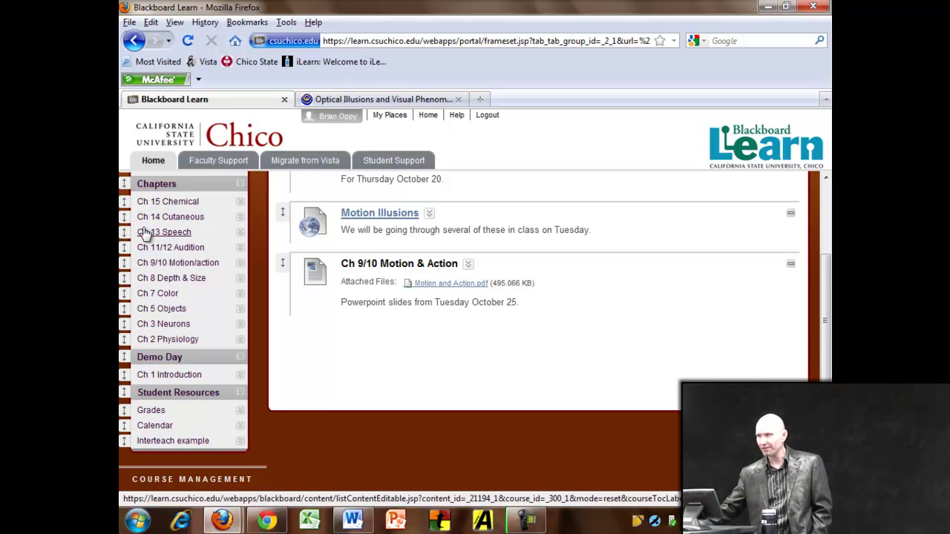
pyautogui.scroll(2, 145, 234)
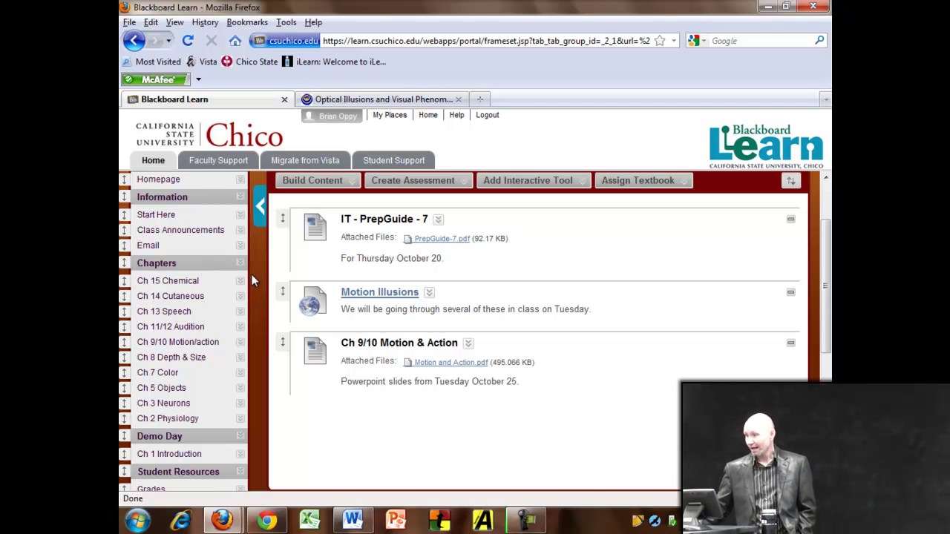
pyautogui.scroll(-2, 252, 273)
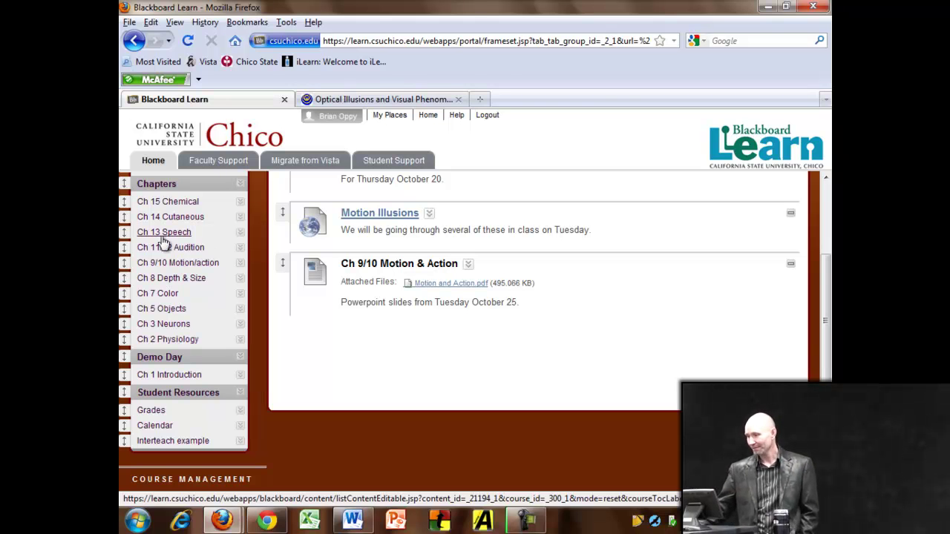
# Step: Move Demo Day below Ch 1 Introduction in the course menu, then view Ch 15 Chemical
pyautogui.moveTo(126, 358); pyautogui.dragTo(132, 394)
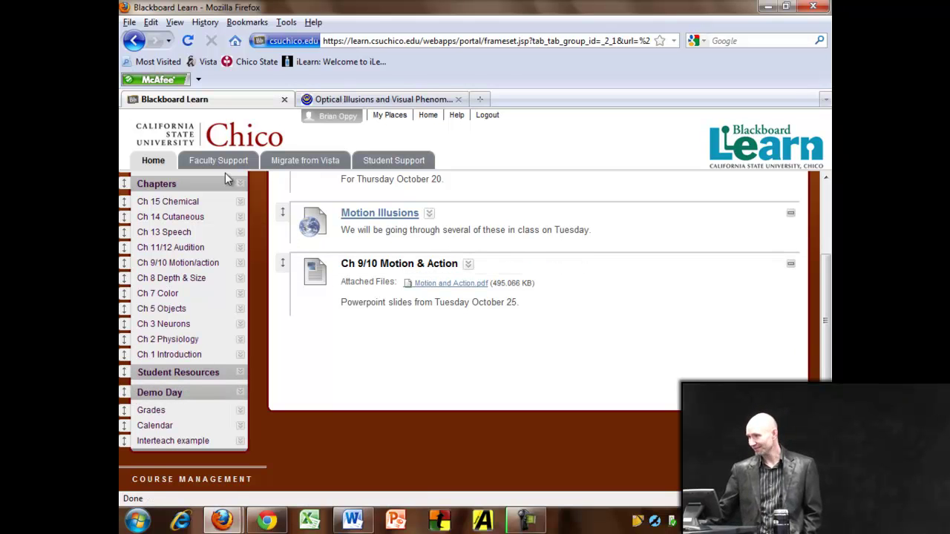
pyautogui.click(173, 208)
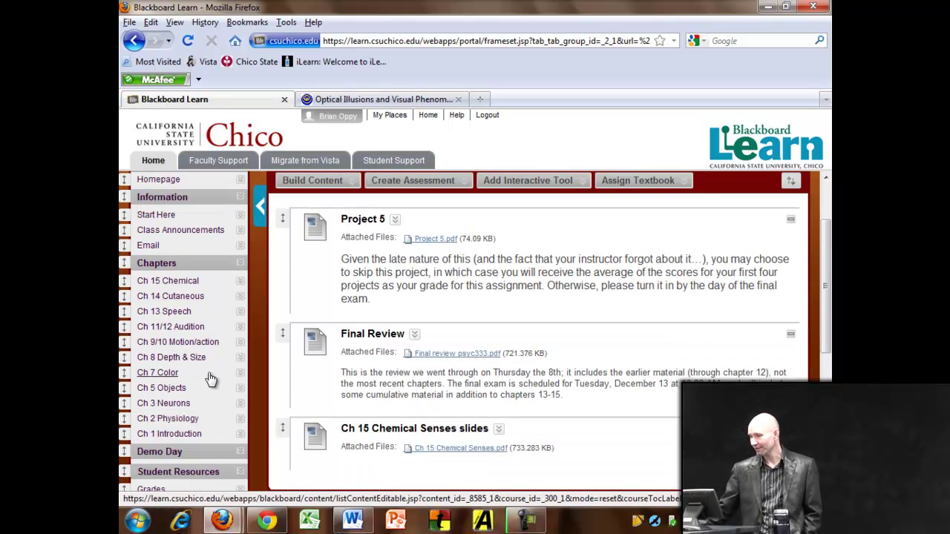
pyautogui.scroll(-5, 210, 377)
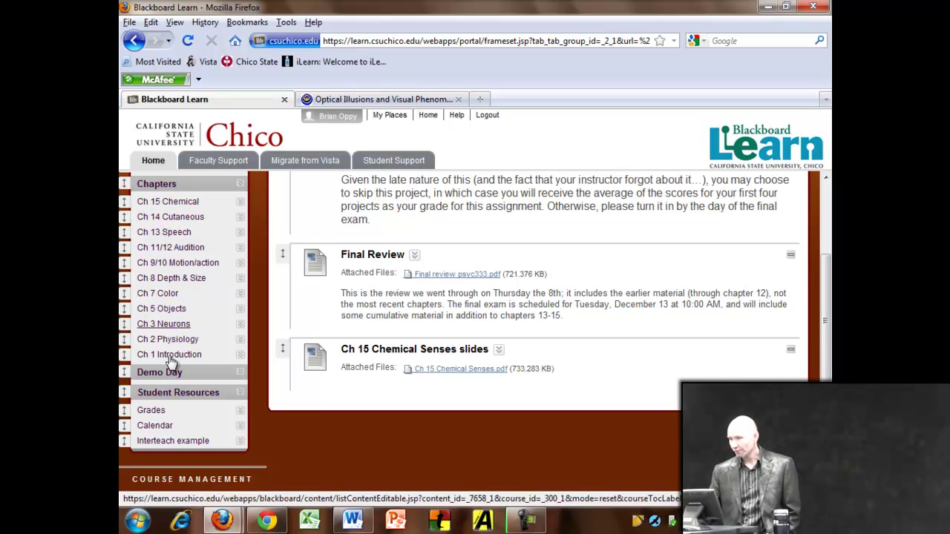
# Step: Open the Full Grade Center from the Control Panel's Grade Center section
pyautogui.click(152, 412)
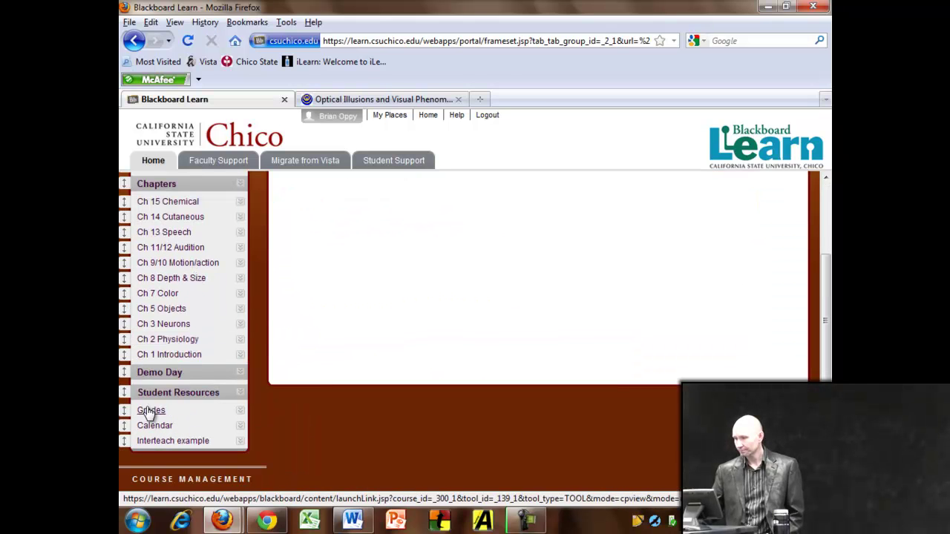
pyautogui.scroll(-2, 186, 403)
pyautogui.scroll(-5, 185, 407)
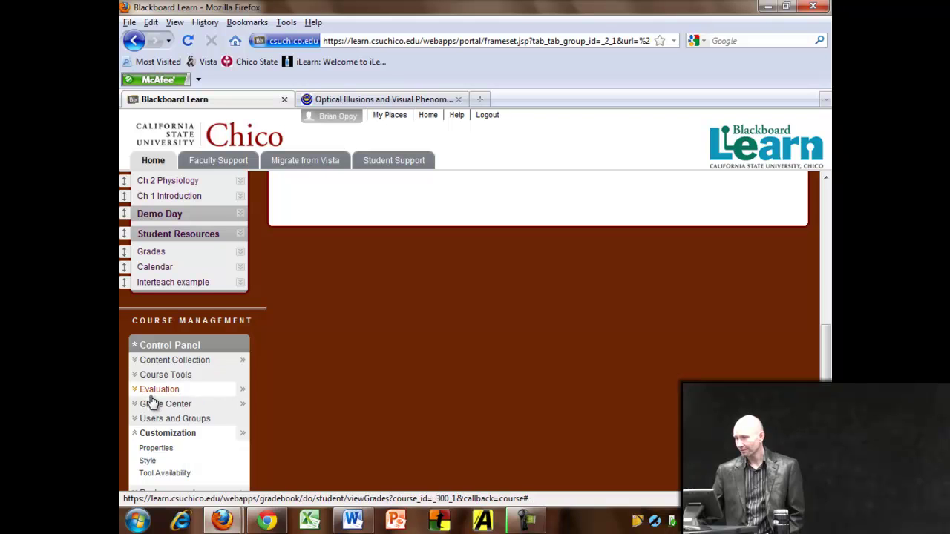
pyautogui.click(153, 404)
pyautogui.click(187, 431)
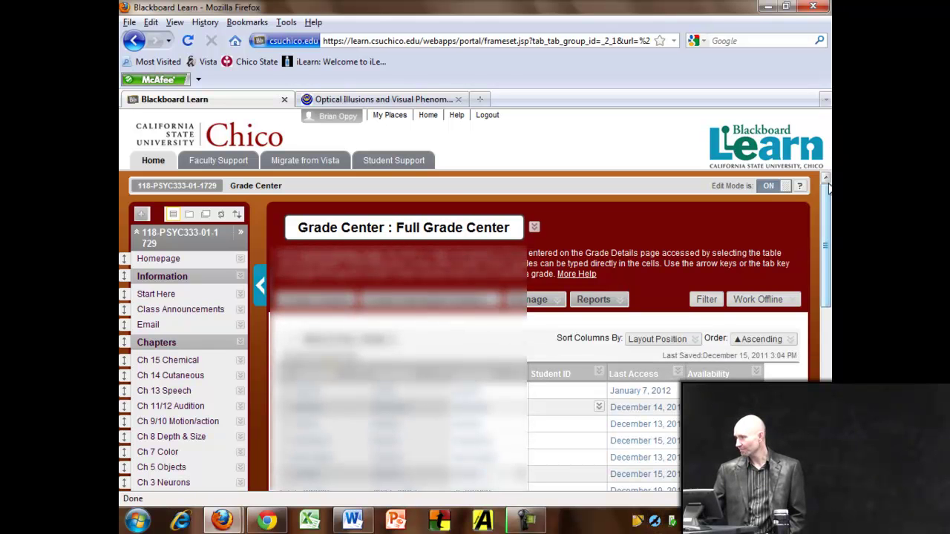
pyautogui.moveTo(825, 192); pyautogui.dragTo(830, 245)
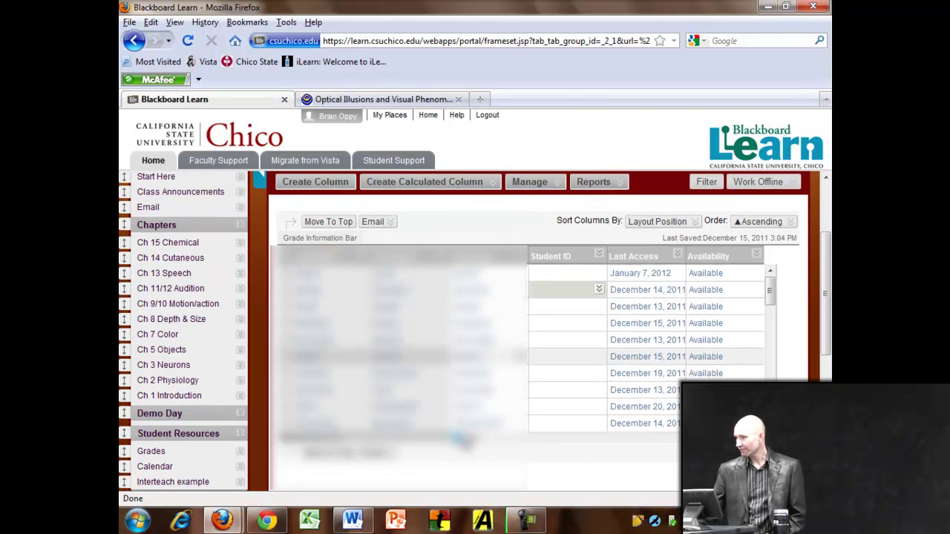
pyautogui.moveTo(472, 439); pyautogui.dragTo(528, 442)
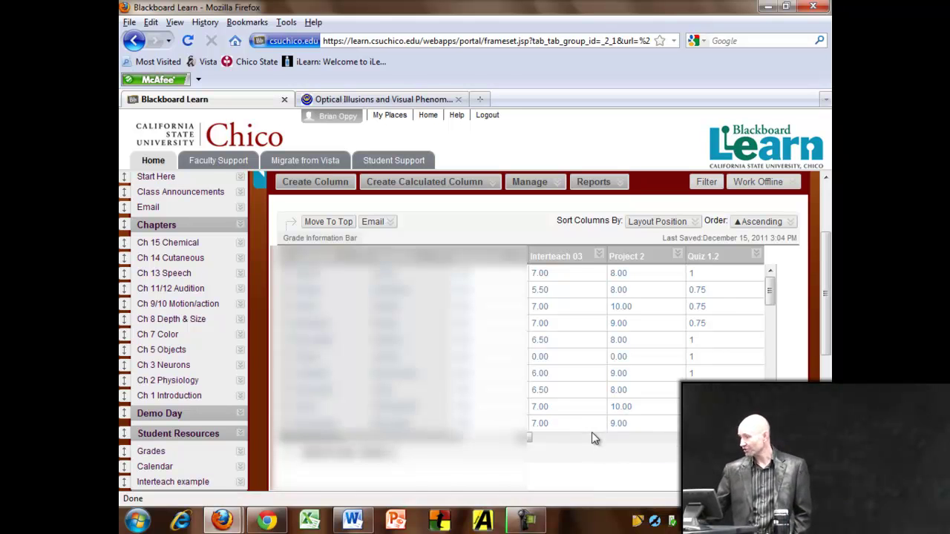
pyautogui.click(593, 439)
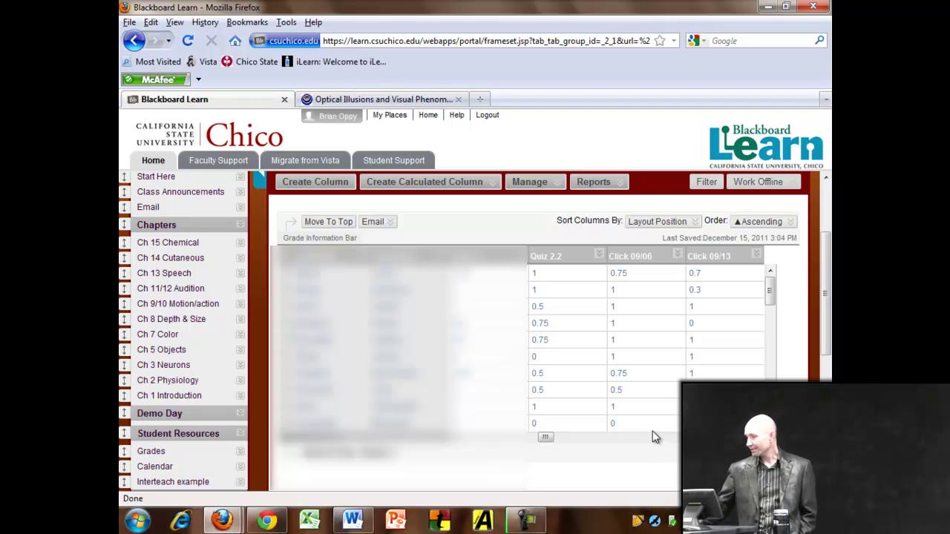
pyautogui.moveTo(545, 438); pyautogui.dragTo(467, 441)
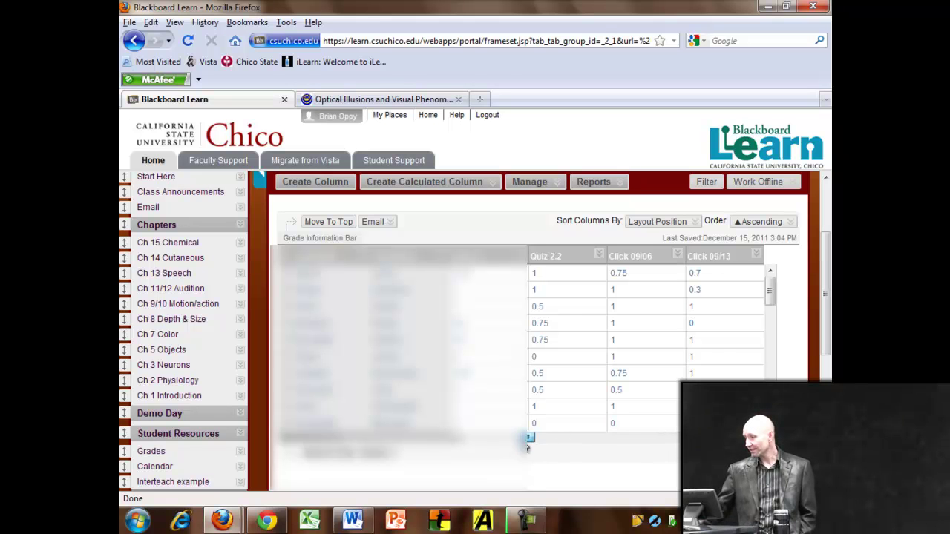
# Step: Bring the Total column with letter grades into view beside Project 1 and Interteach 01
pyautogui.click(618, 438)
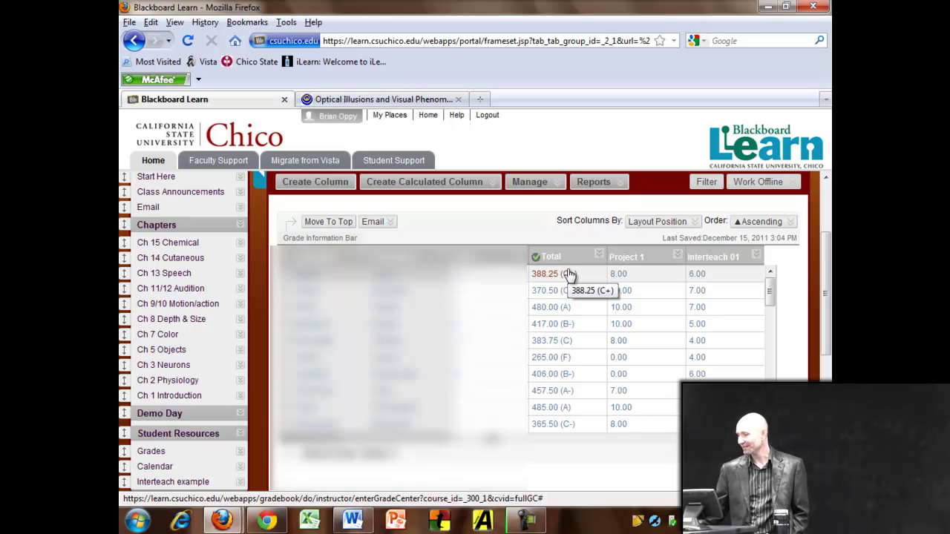
# Step: Open Ch 15 Chemical to view Project 5, Final Review and the Chemical Senses slides
pyautogui.click(159, 247)
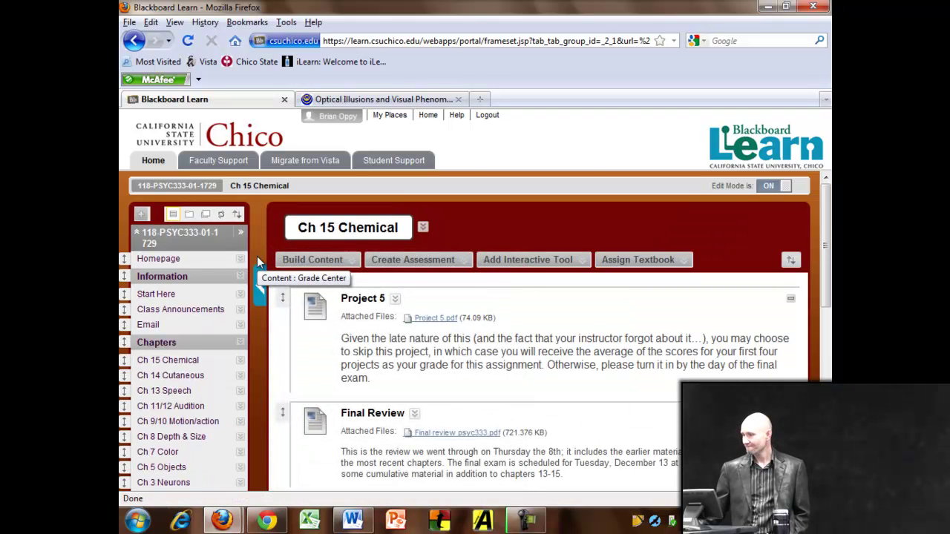
pyautogui.scroll(-2, 256, 258)
pyautogui.scroll(-2, 257, 259)
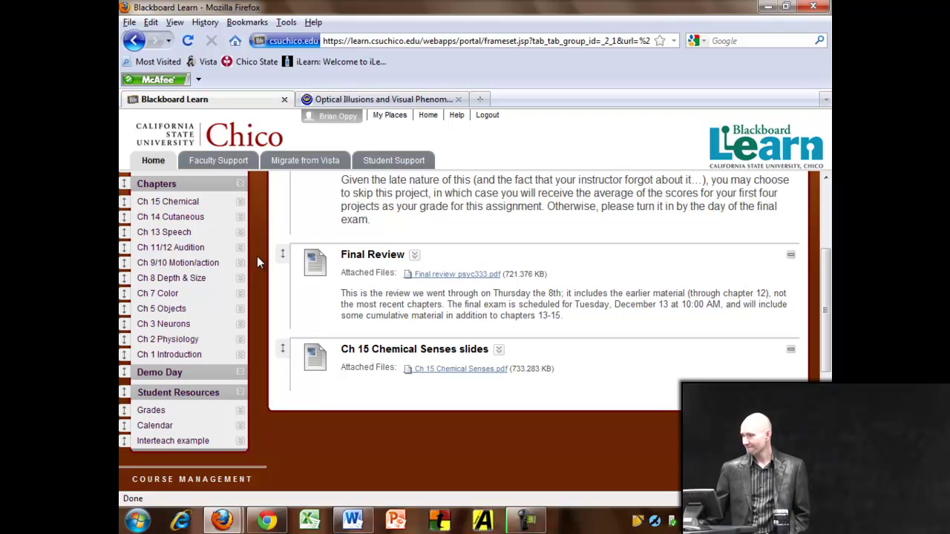